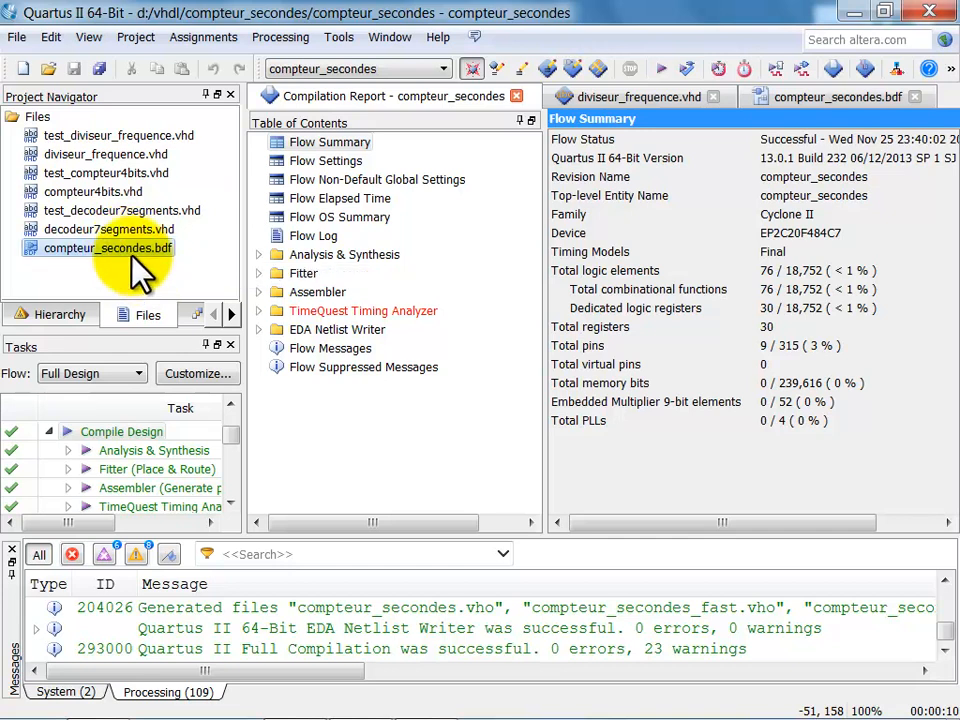
Switch to the file explorer, browse to VHDL\compteur_secondes on drive D and launch genere_bases_vhdl.py
key(alt+Tab)
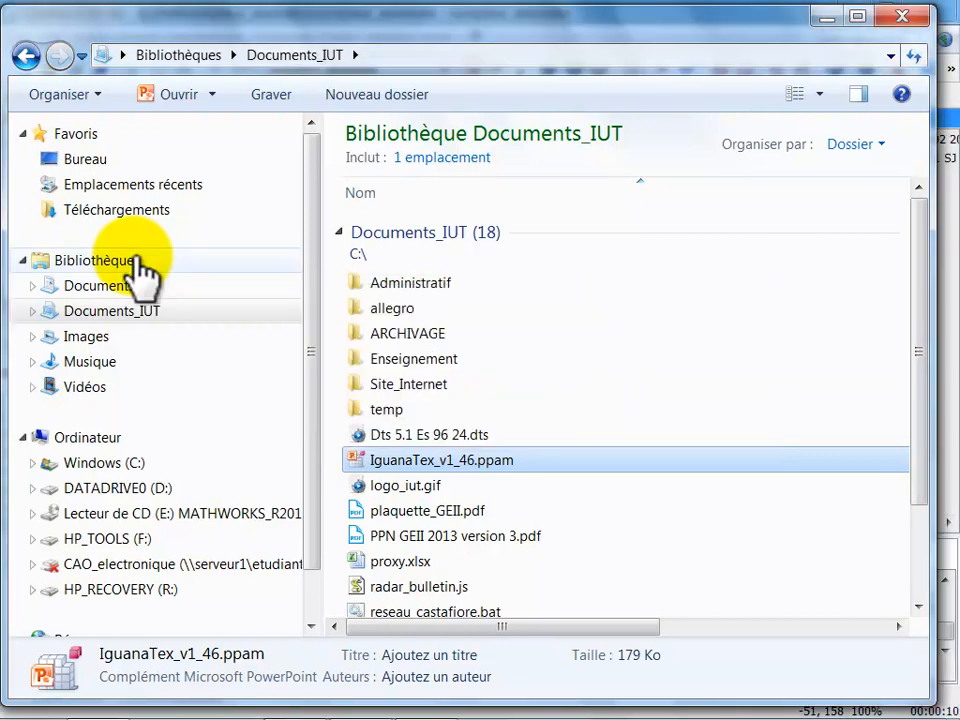
click(115, 488)
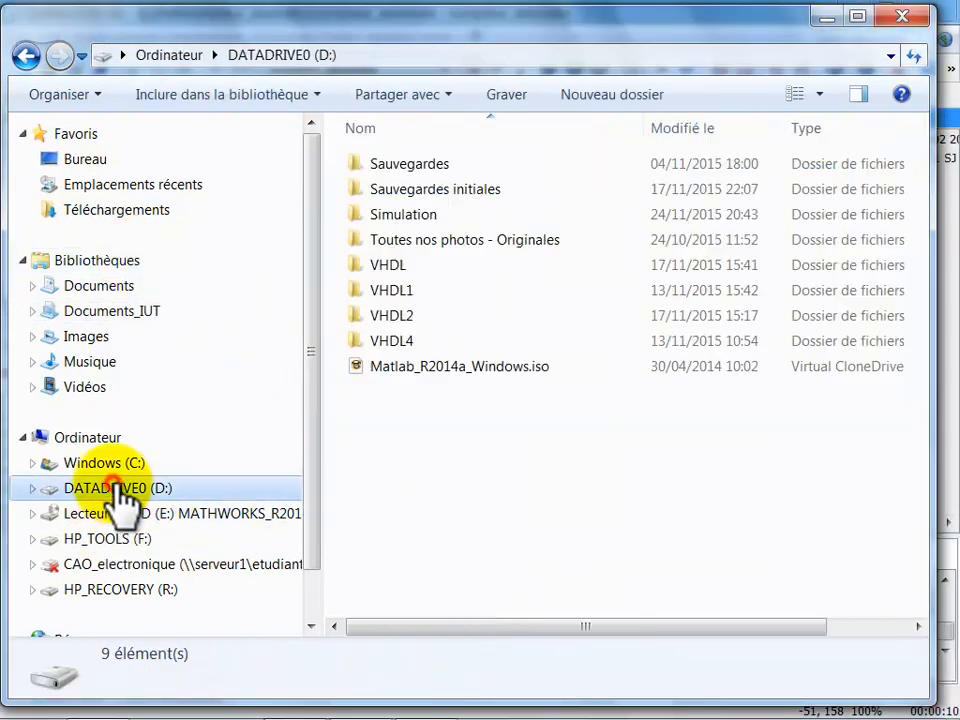
double_click(398, 265)
double_click(398, 164)
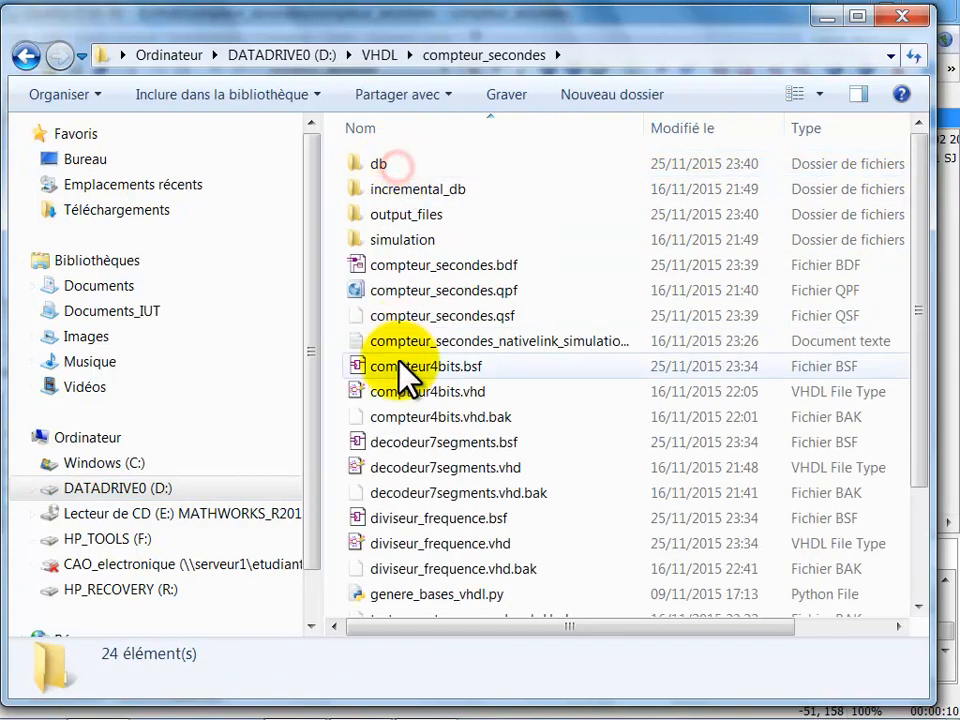
scroll(405, 462, down, 2)
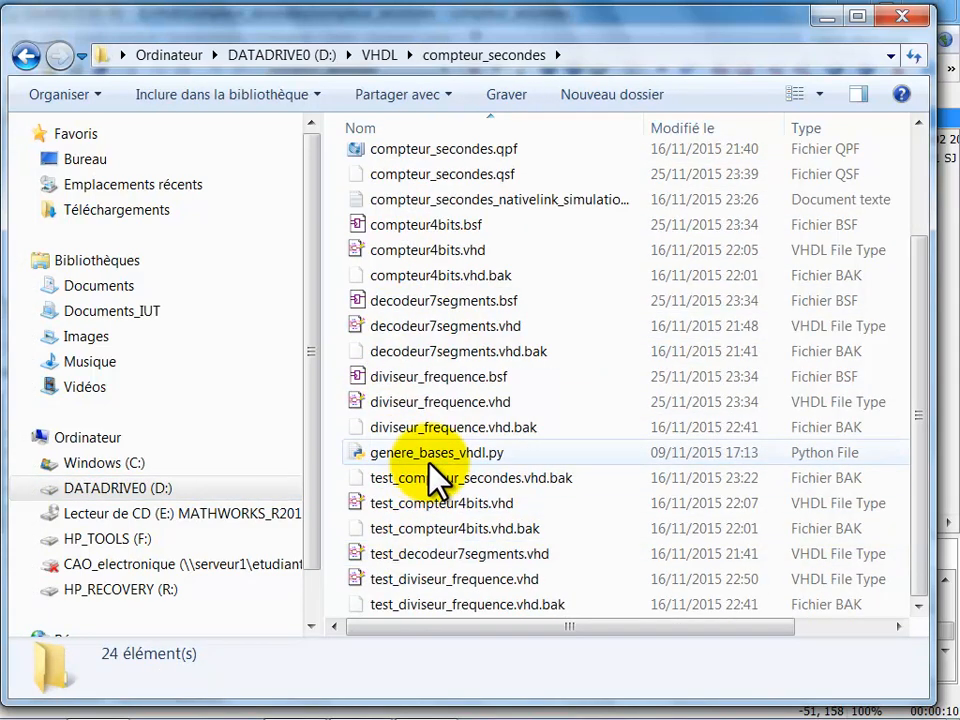
click(435, 450)
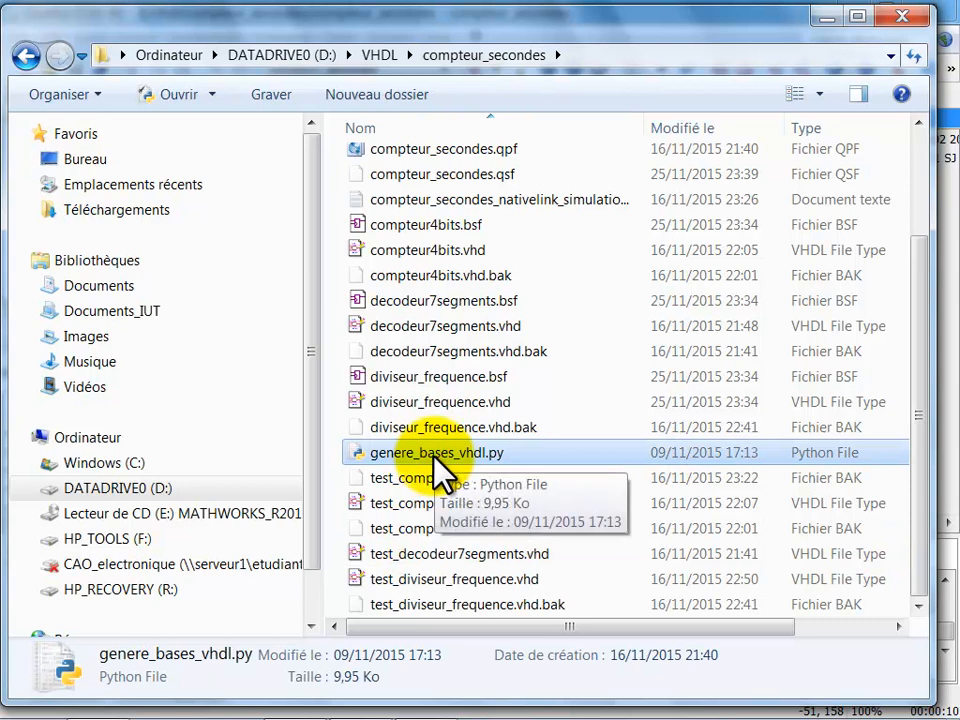
double_click(433, 456)
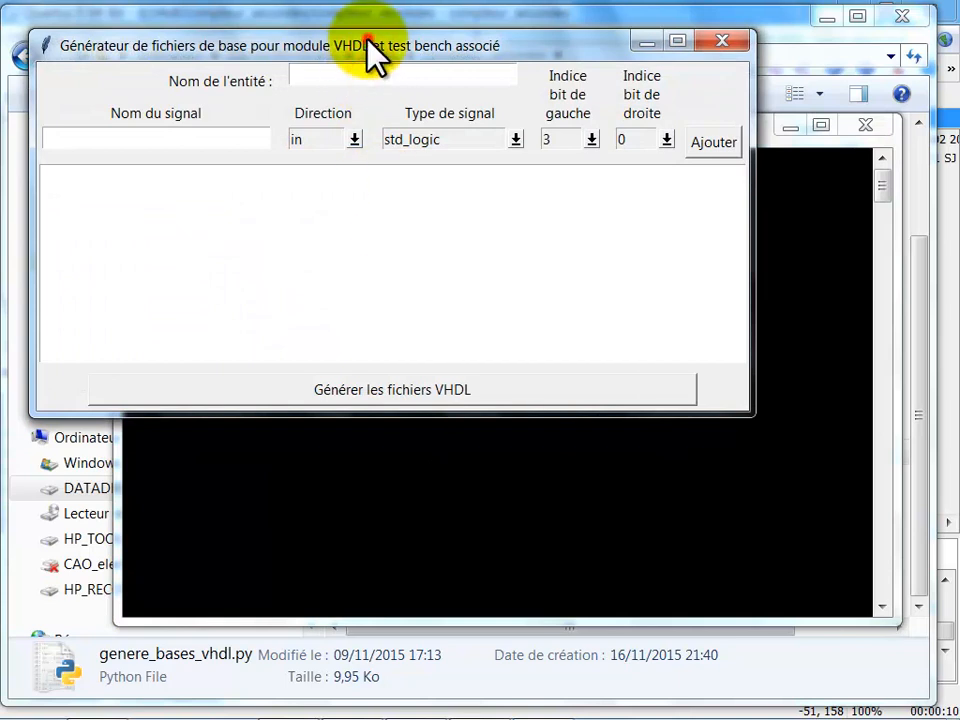
Set the entity name to compteur_secondes in the VHDL module and test bench generator
drag(366, 52, 441, 130)
click(453, 152)
text(compteur_secondes)
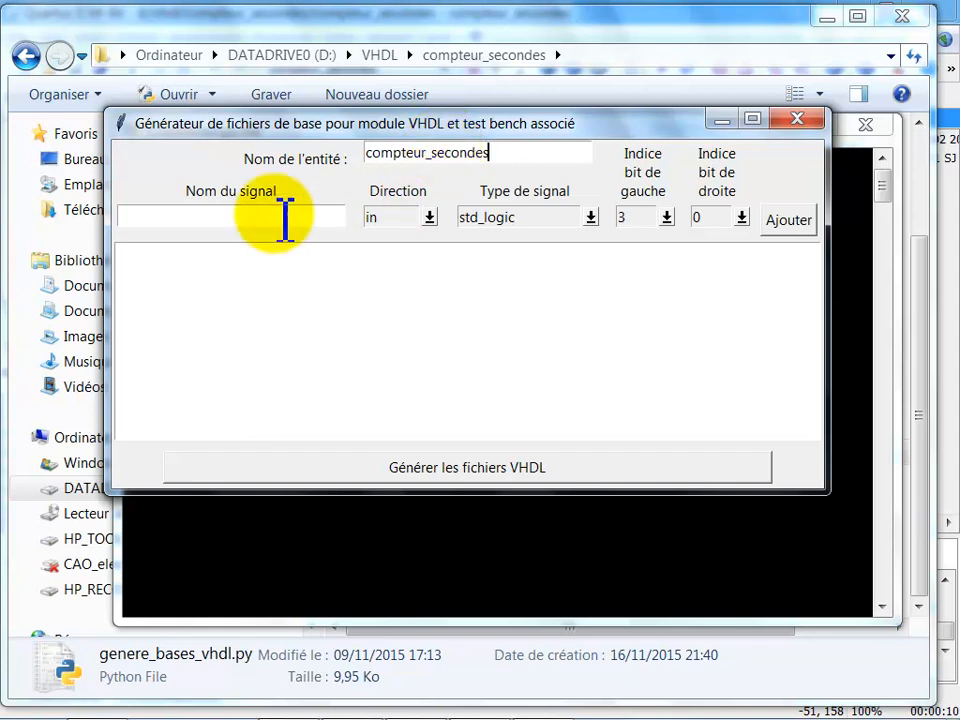
Add the input signals clk and reset of type std_logic to the entity
click(176, 211)
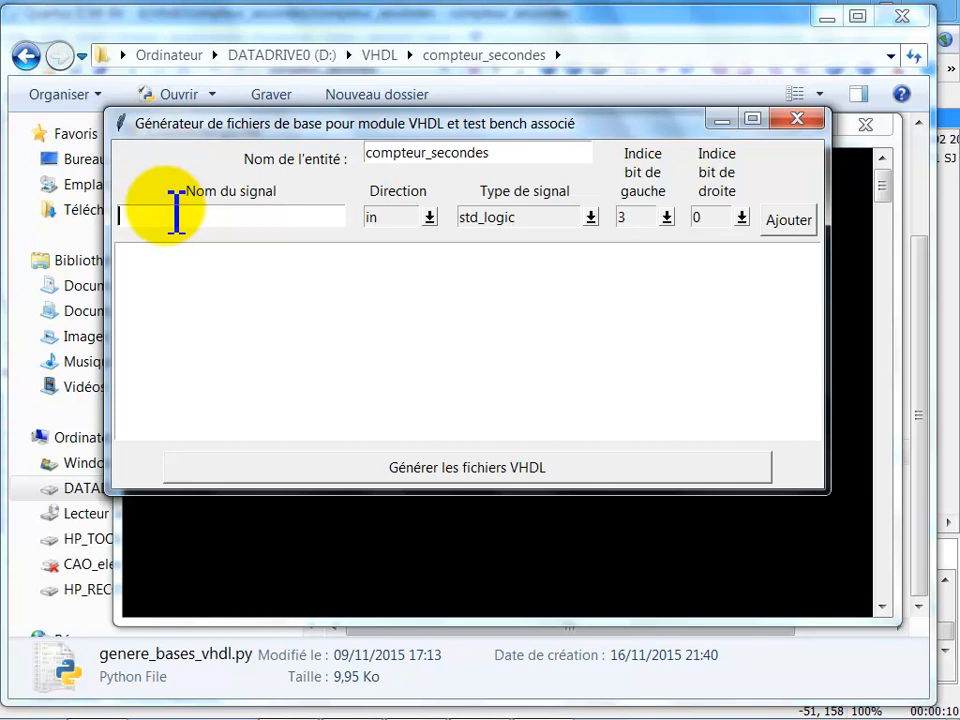
text(clk)
key(Return)
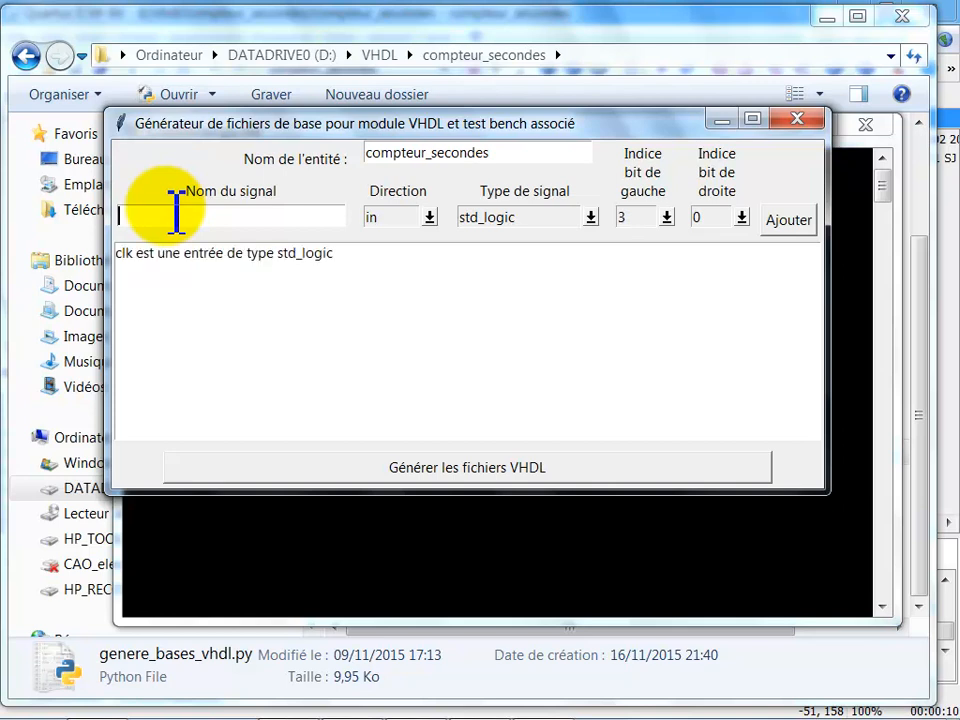
text(rsset)
key(Return)
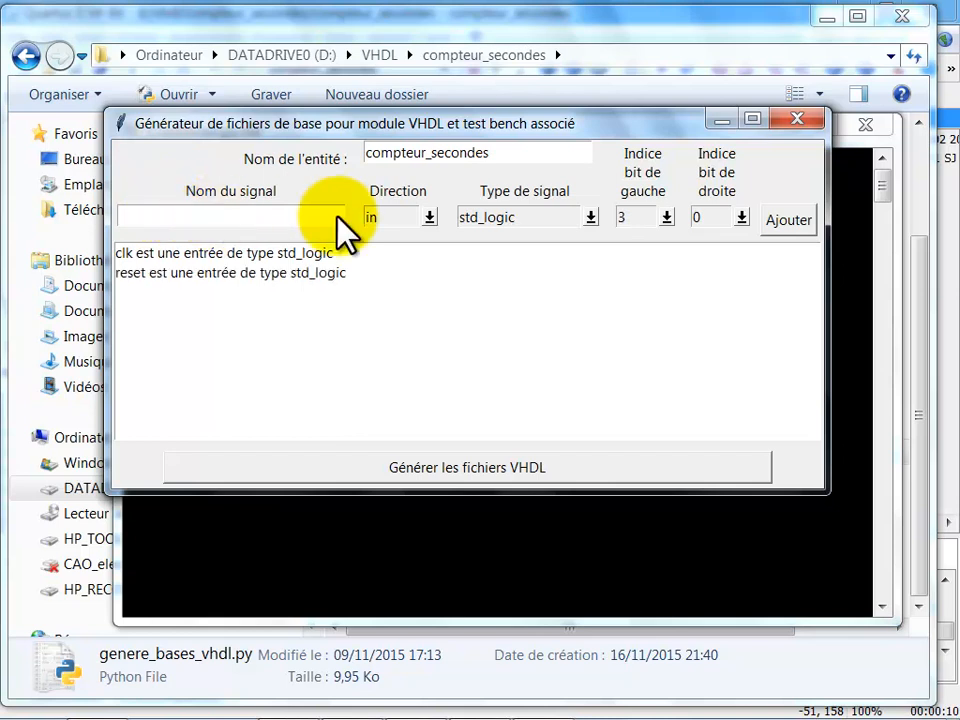
Set the signal direction to out and add the std_logic outputs A, B, C and D
click(430, 217)
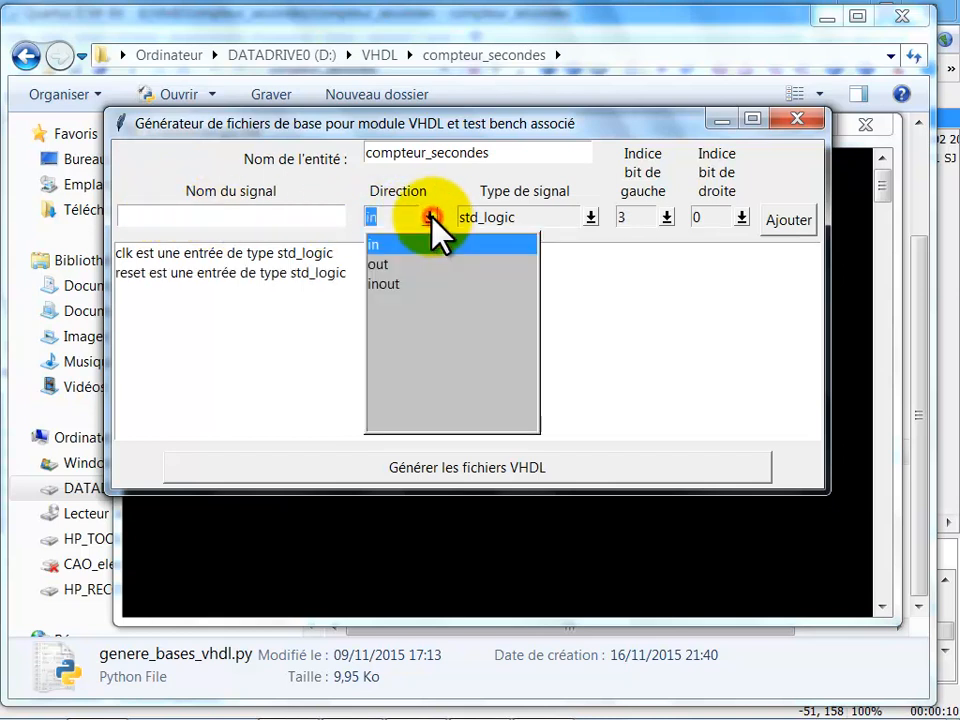
click(398, 264)
click(225, 220)
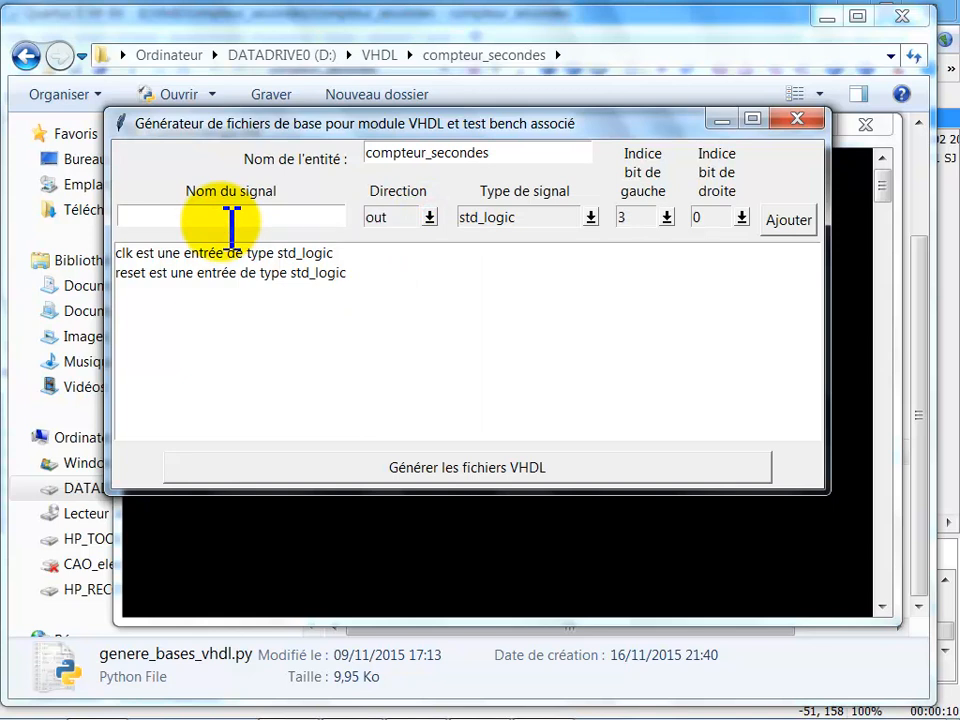
text(A)
key(Return)
text(B)
key(Return)
text(C)
key(Return)
text(D)
key(Return)
key(Return)
text(F)
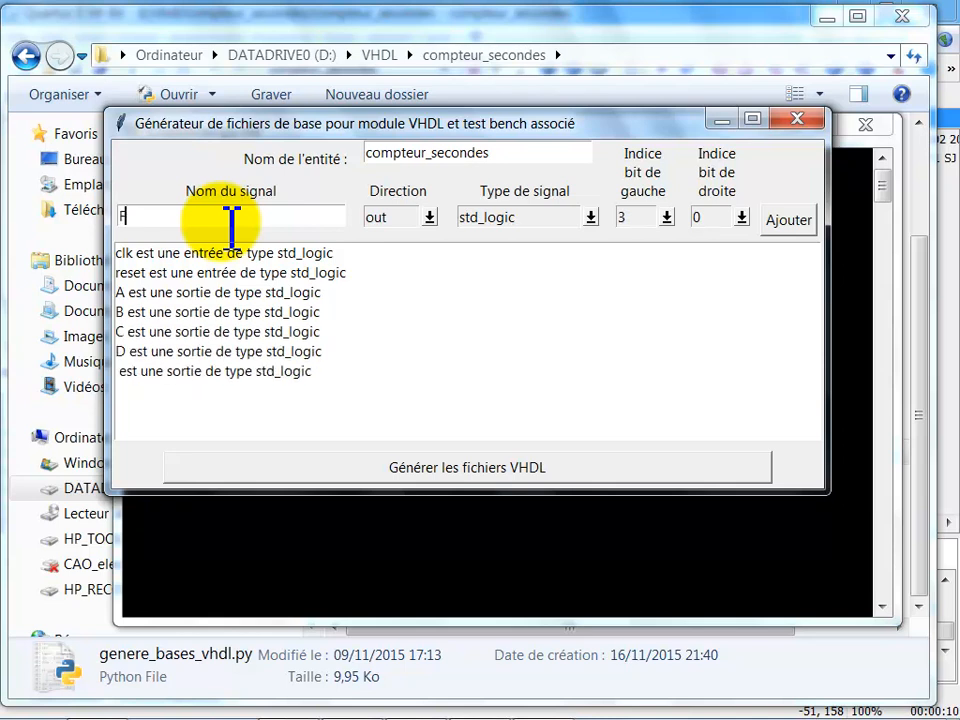
key(Return)
text(G)
key(Return)
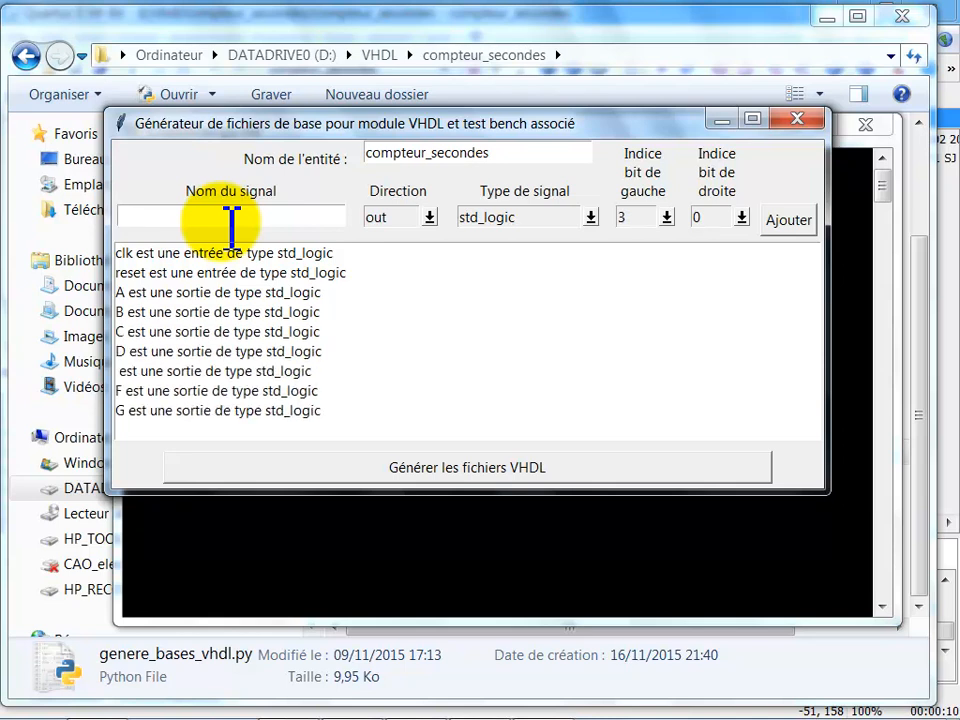
click(186, 371)
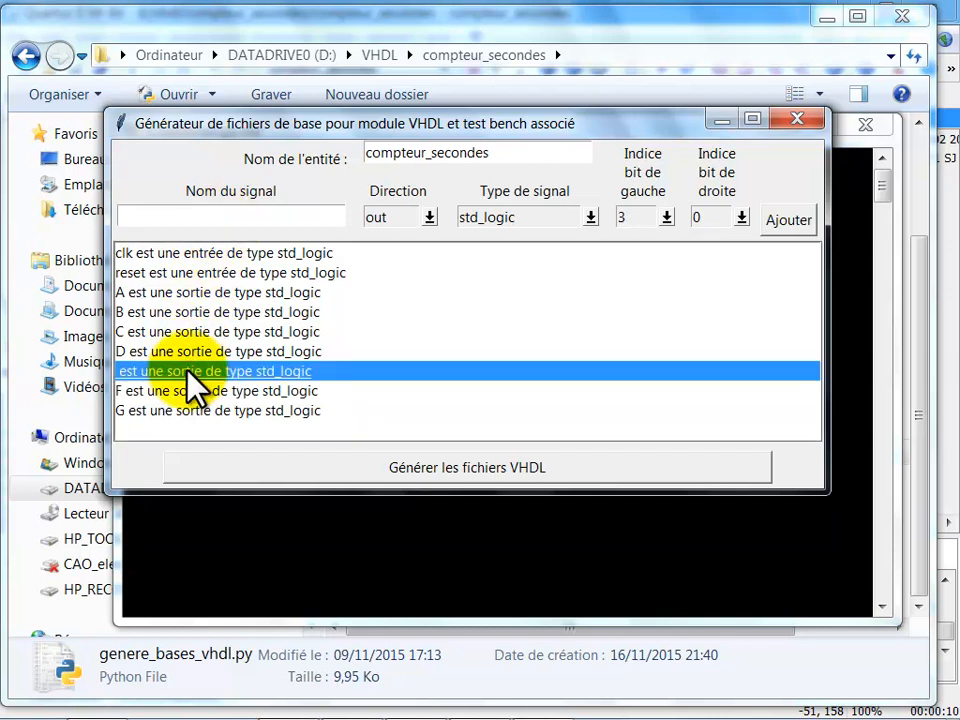
key(Delete)
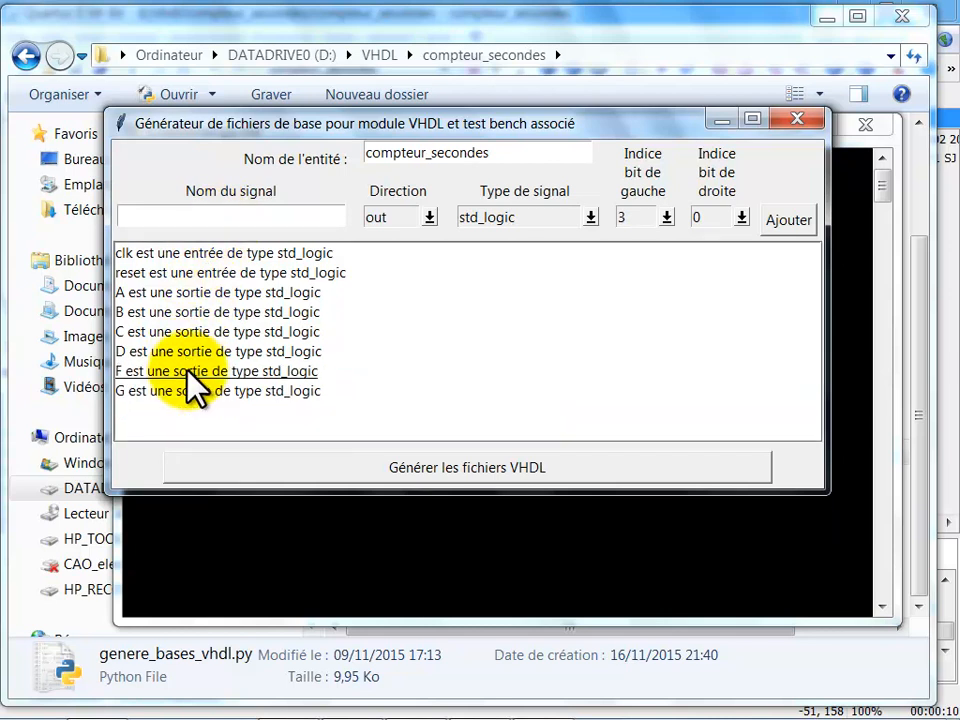
click(172, 214)
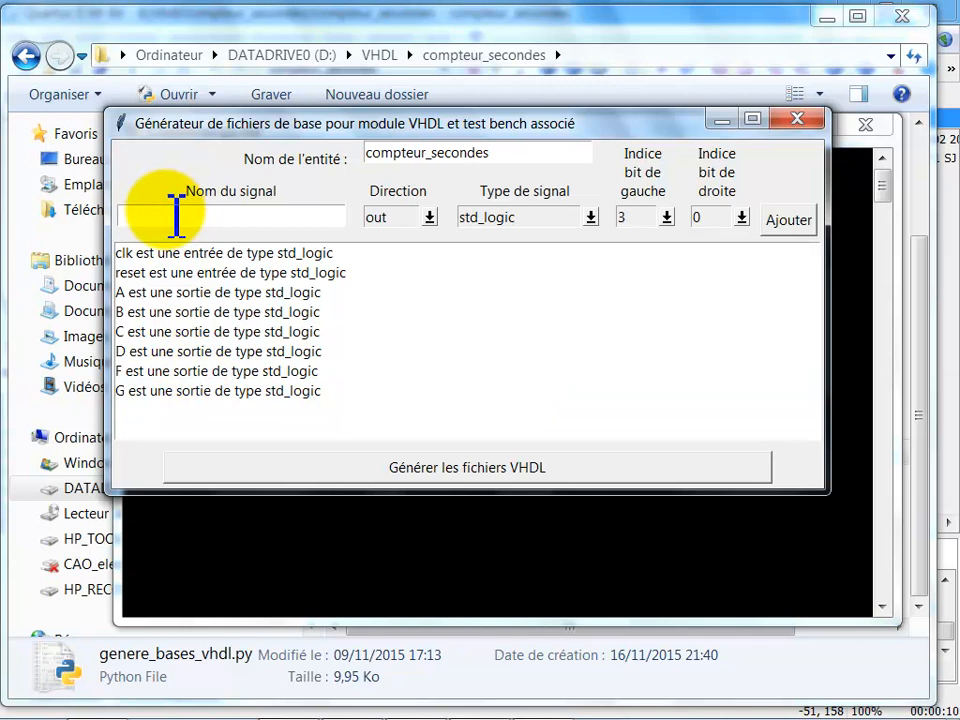
click(210, 392)
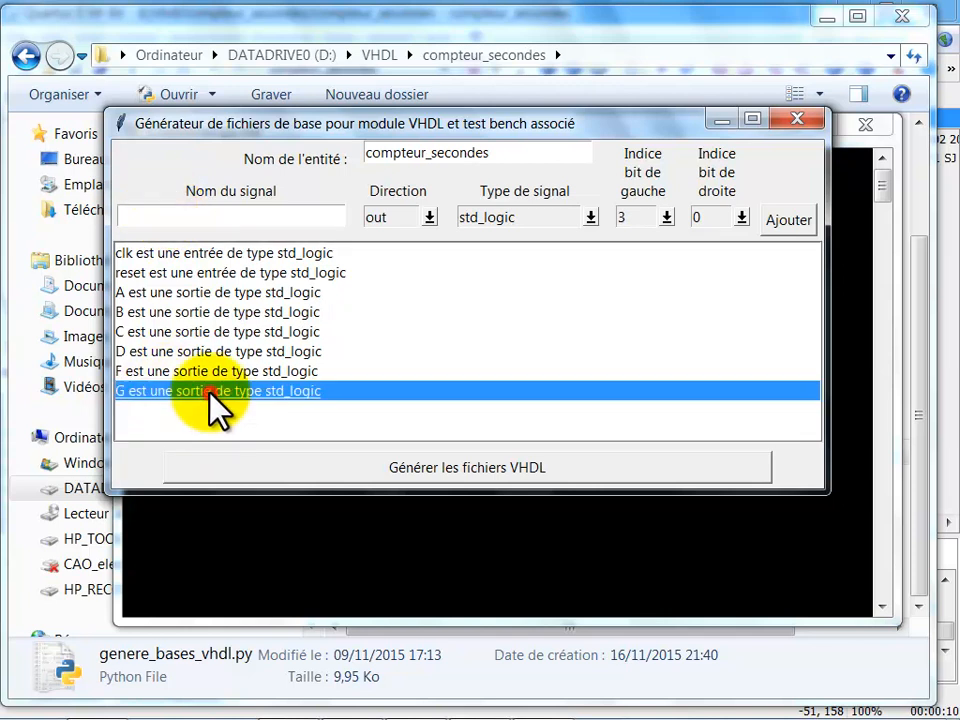
key(Delete)
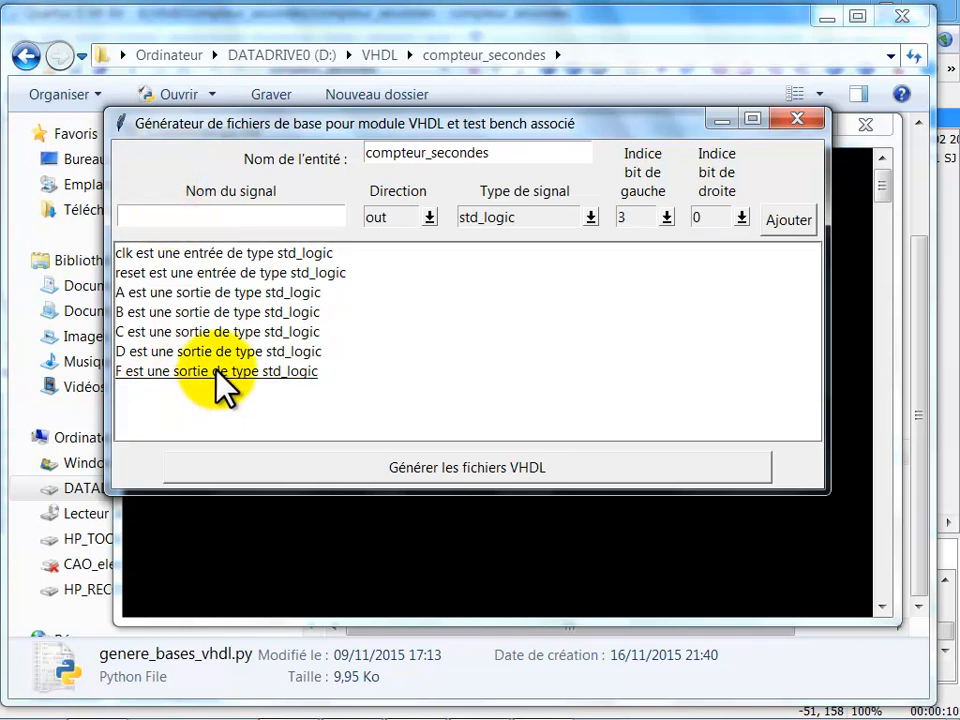
click(214, 371)
key(Delete)
click(163, 216)
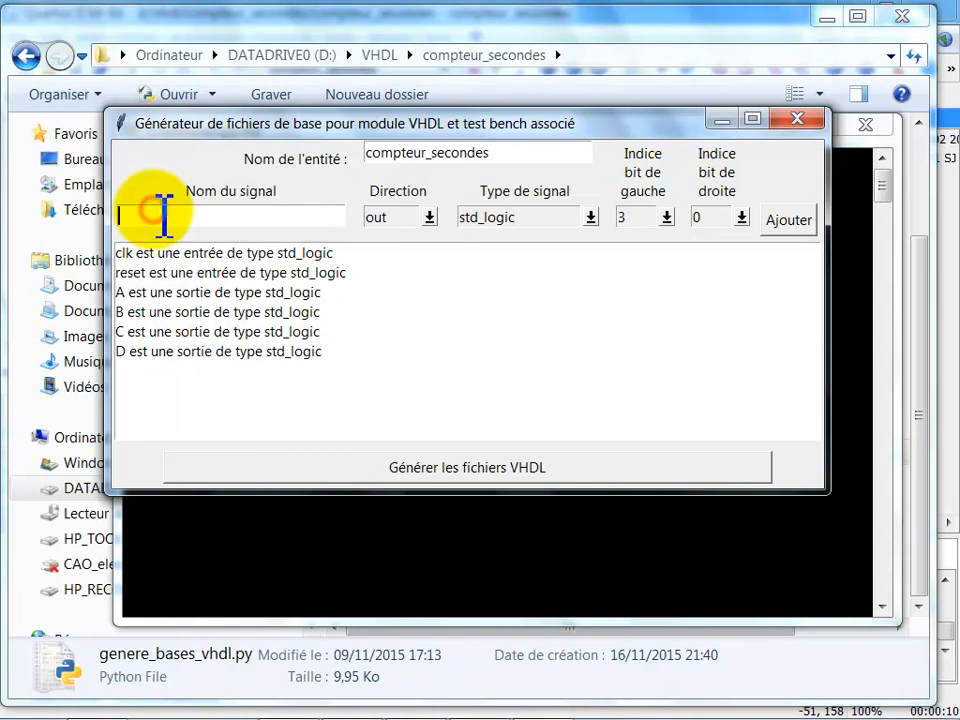
text(e)
key(Return)
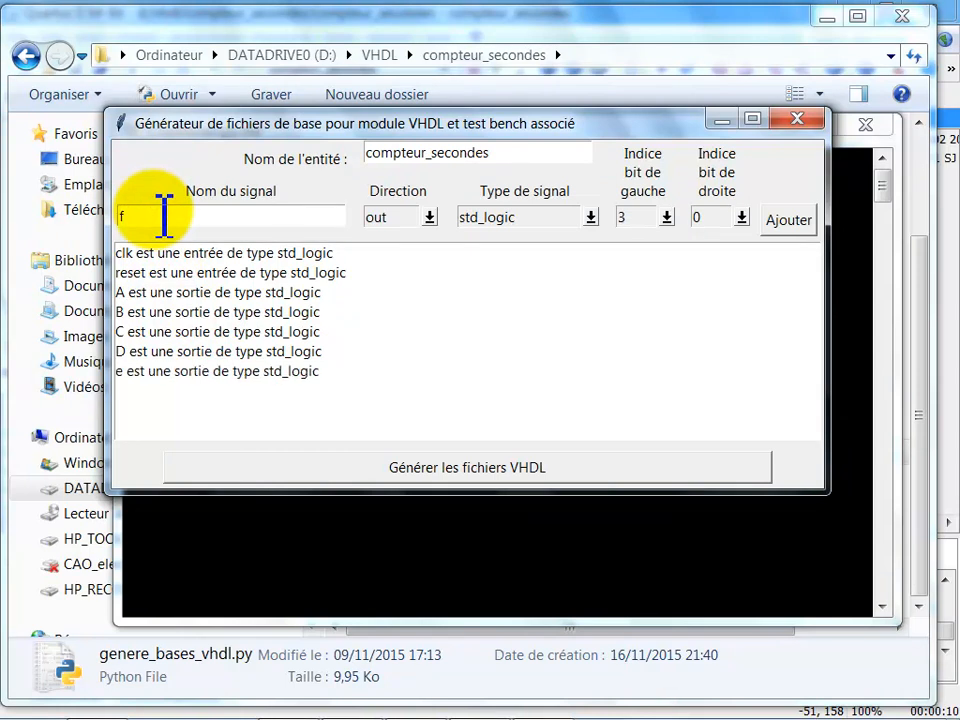
text(f)
key(Return)
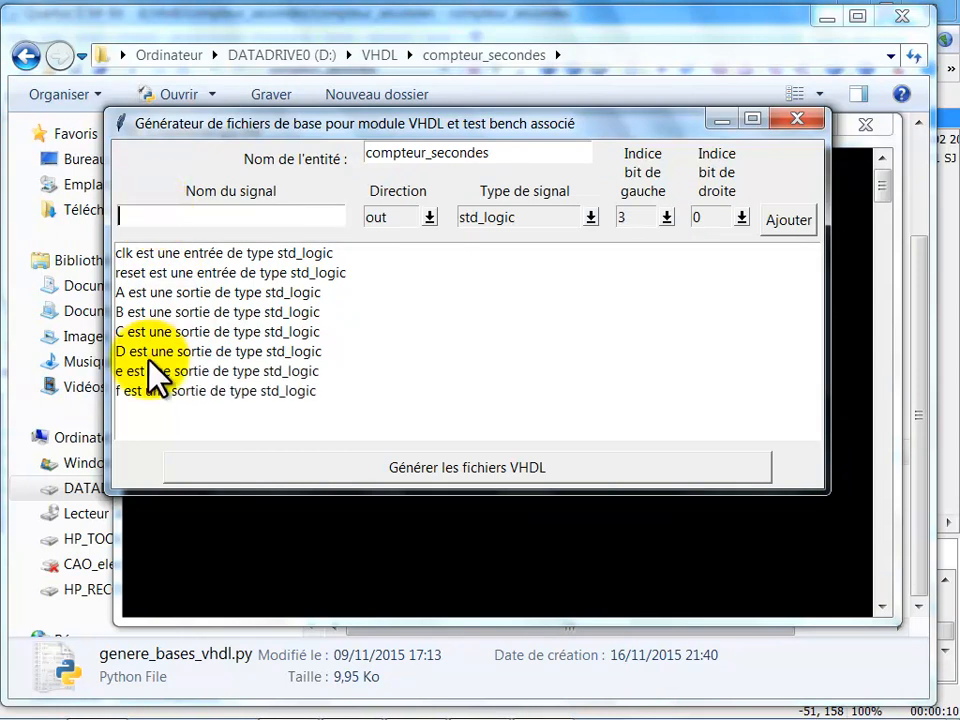
click(150, 391)
key(Delete)
click(165, 371)
key(Delete)
Add the std_logic output signals E, F and G to the entity
click(178, 218)
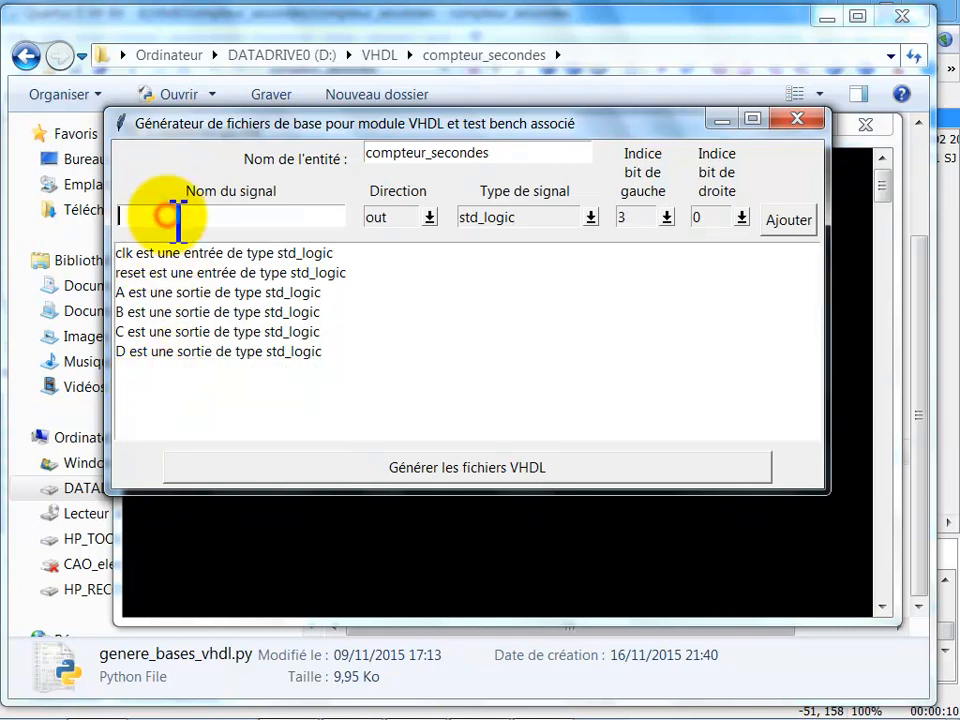
text(E)
key(Return)
text(F)
key(Return)
text(G)
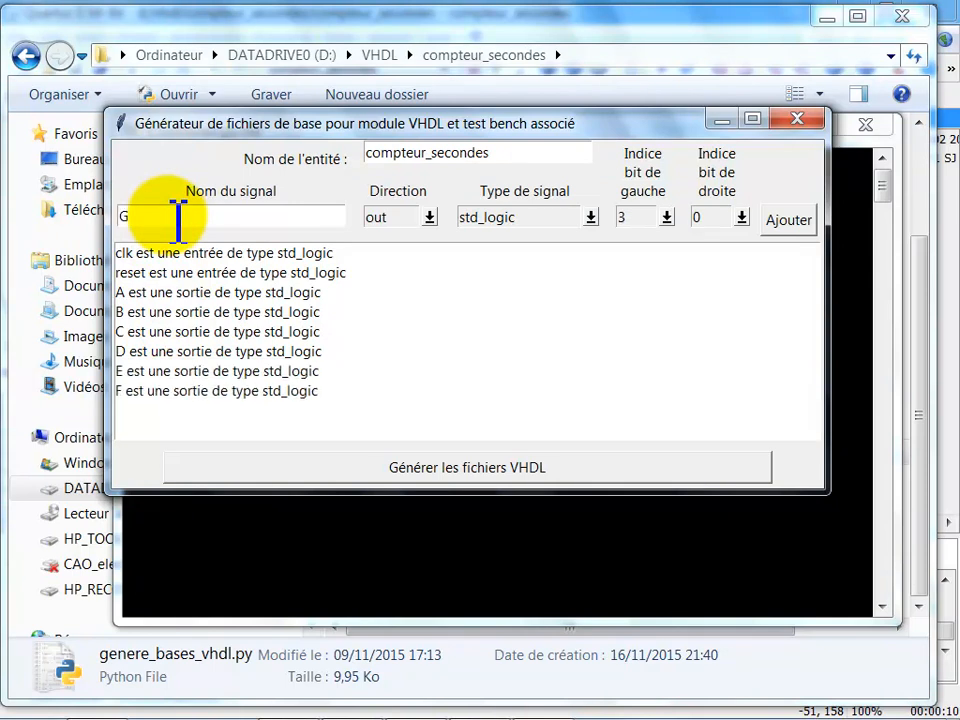
key(Return)
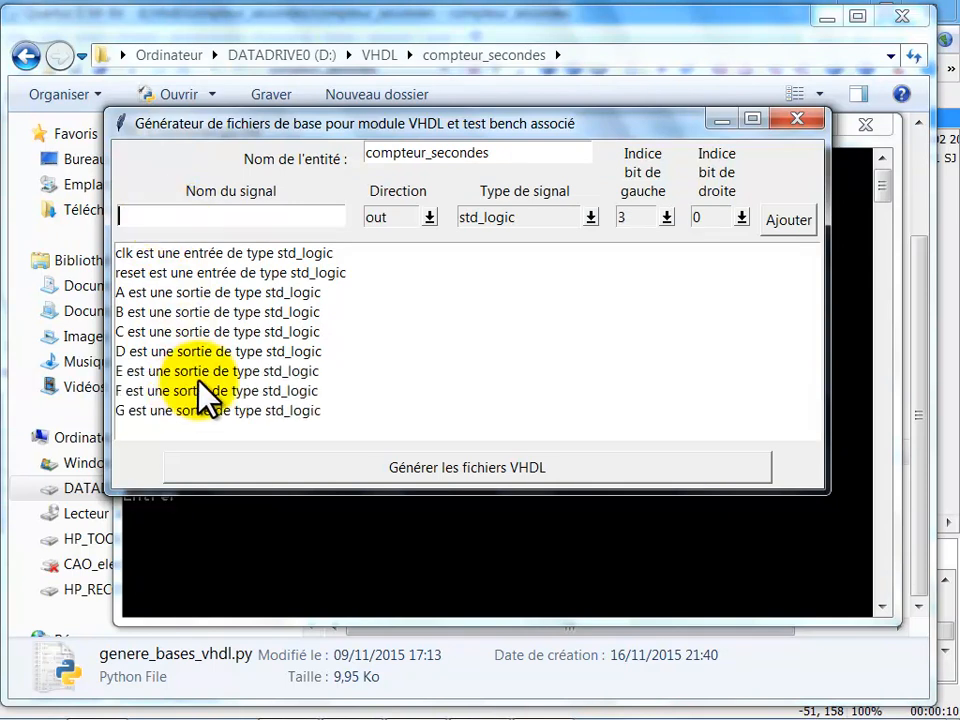
Generate the VHDL files for the entity, close the generator and return to Quartus II
click(508, 485)
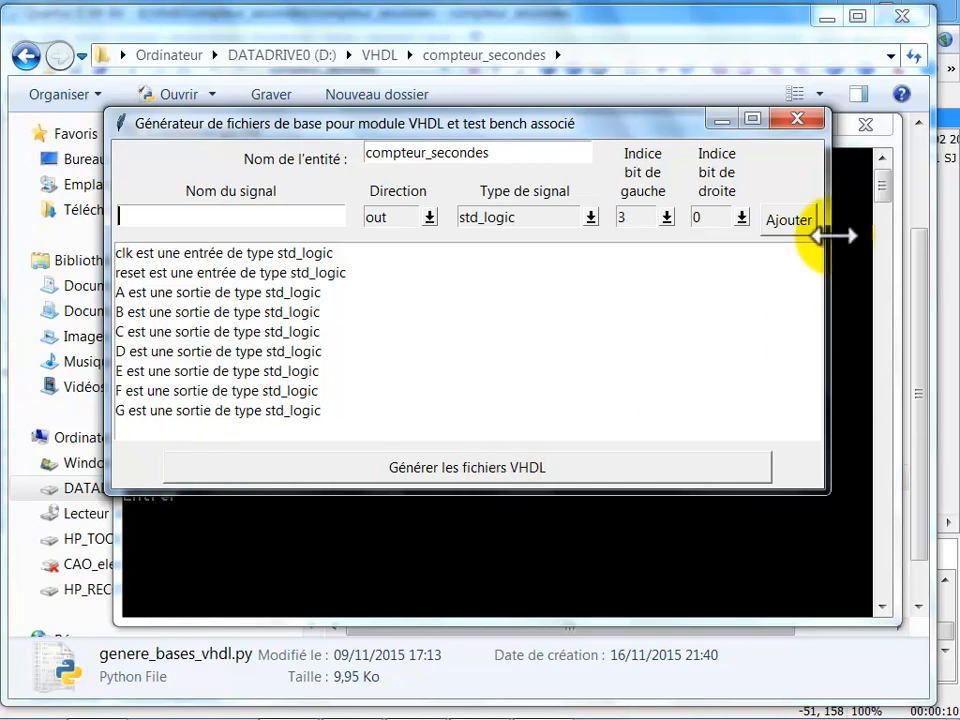
click(799, 120)
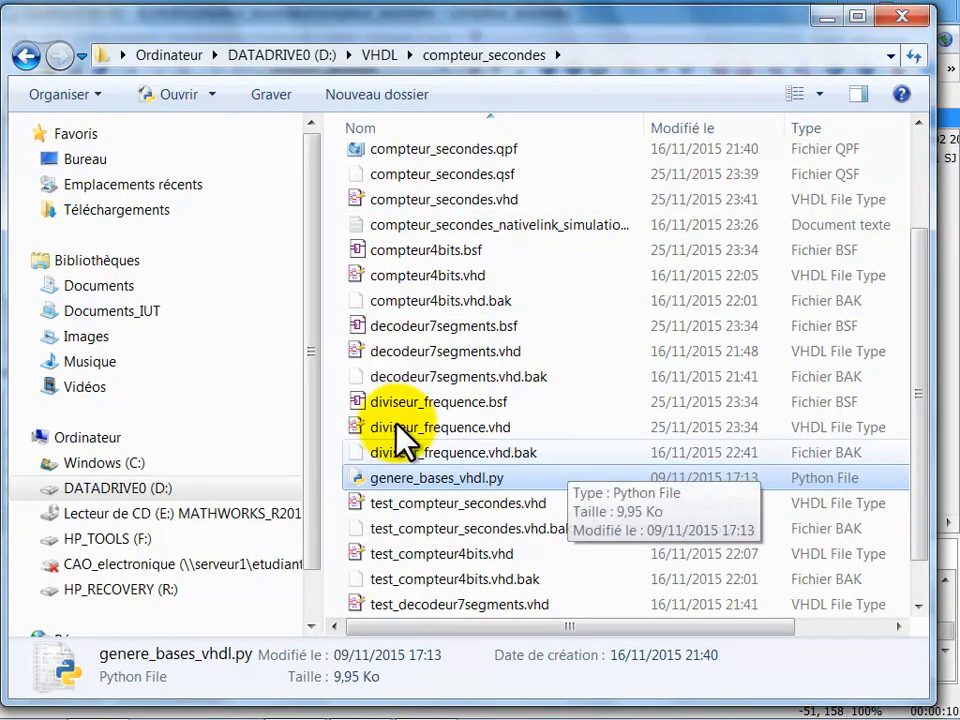
click(826, 17)
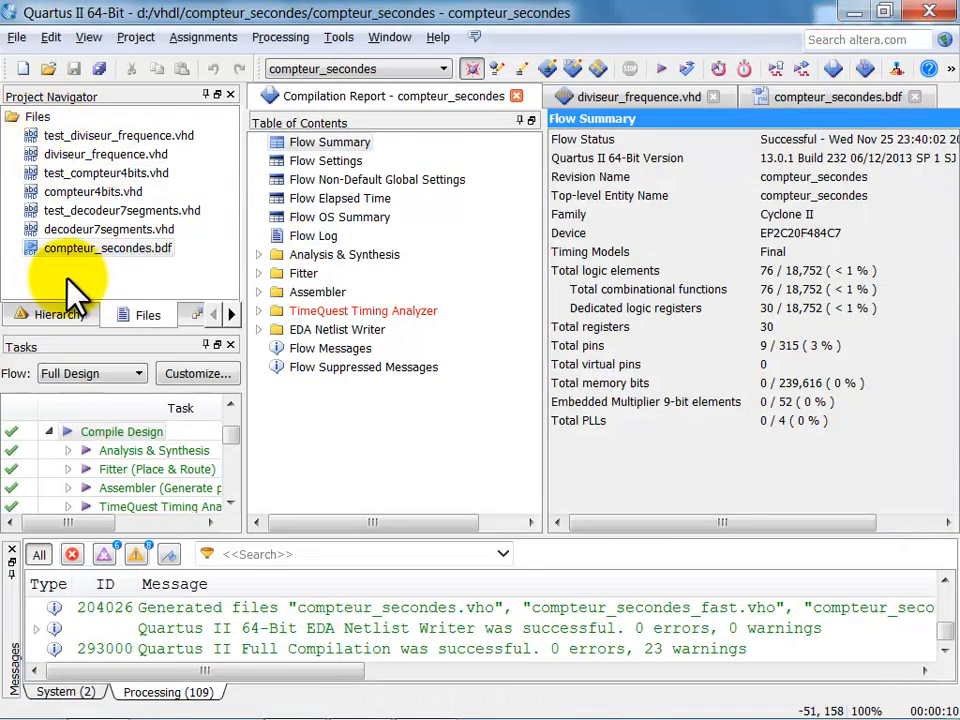
Browse for files in the project's Files settings and delete compteur_secondes.vhd to the recycle bin
double_click(40, 122)
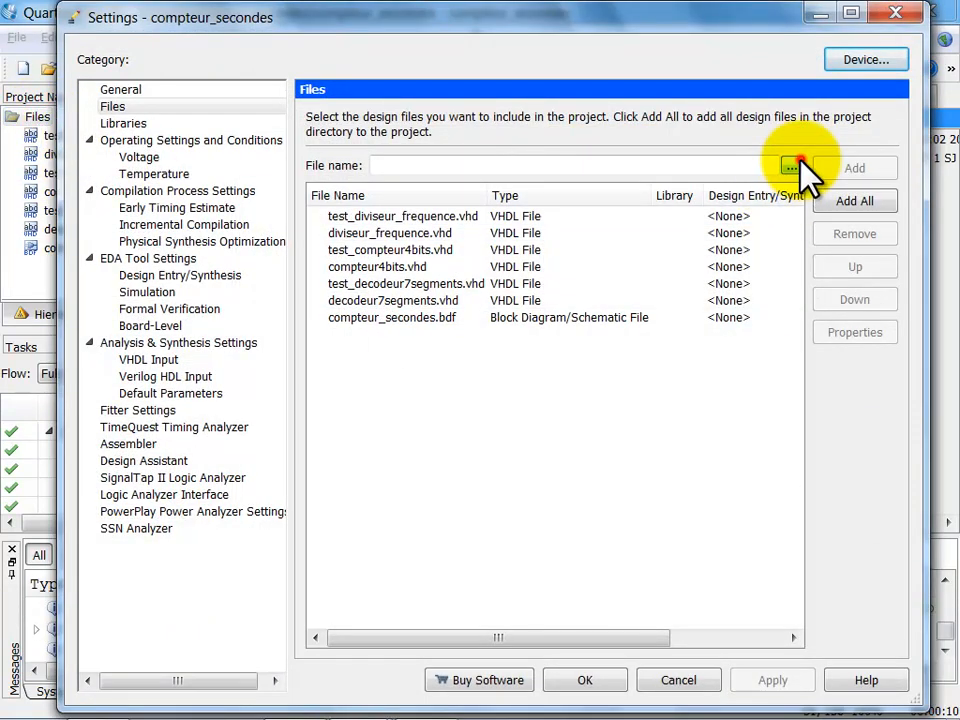
click(792, 166)
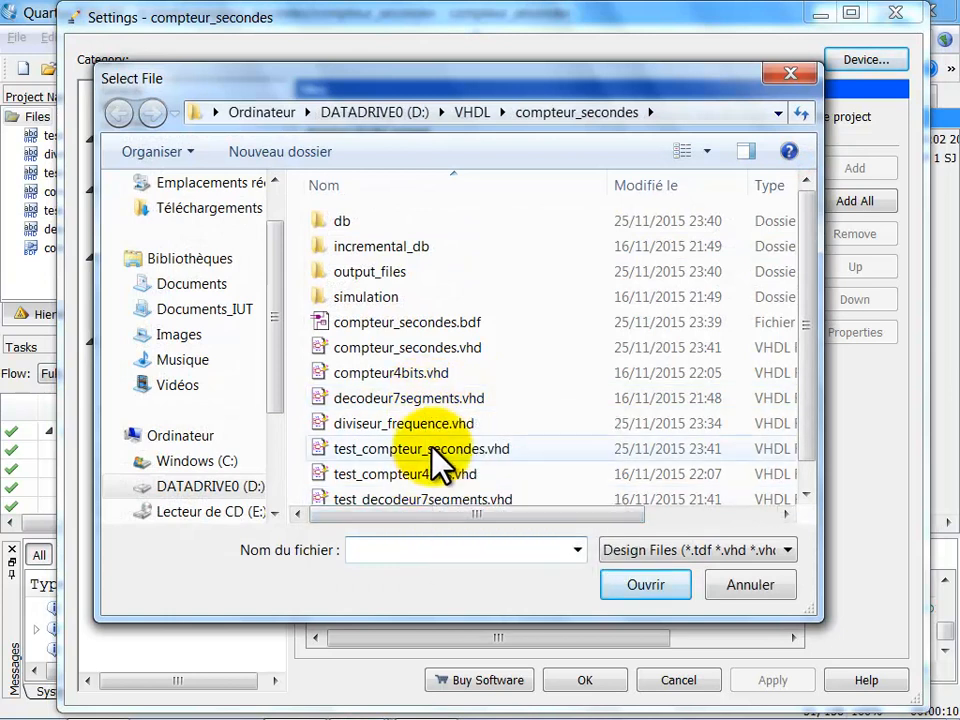
click(432, 450)
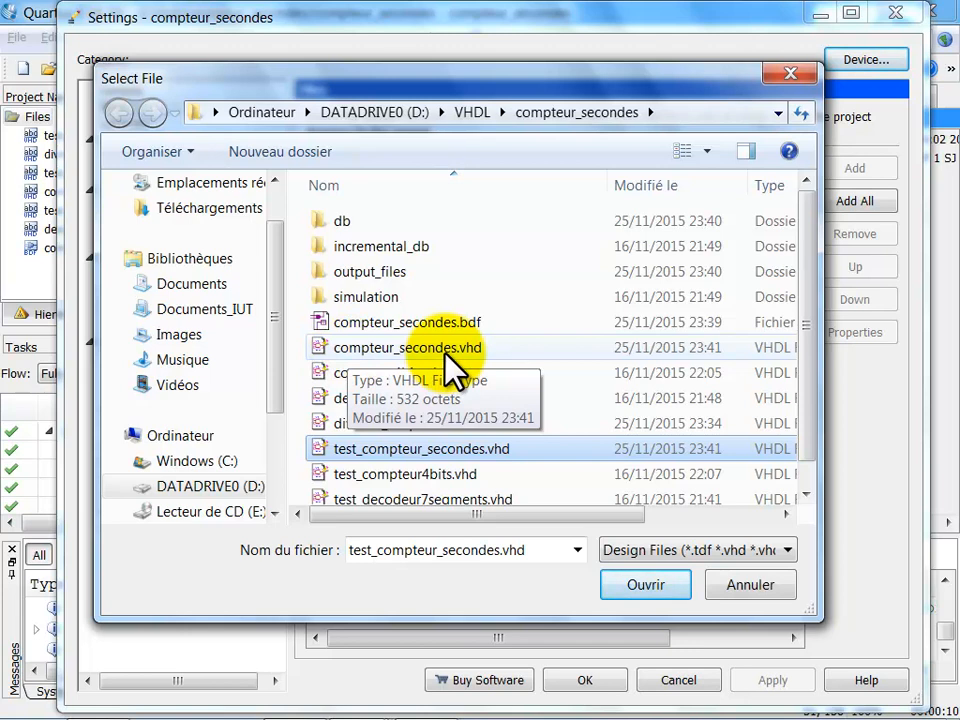
click(384, 350)
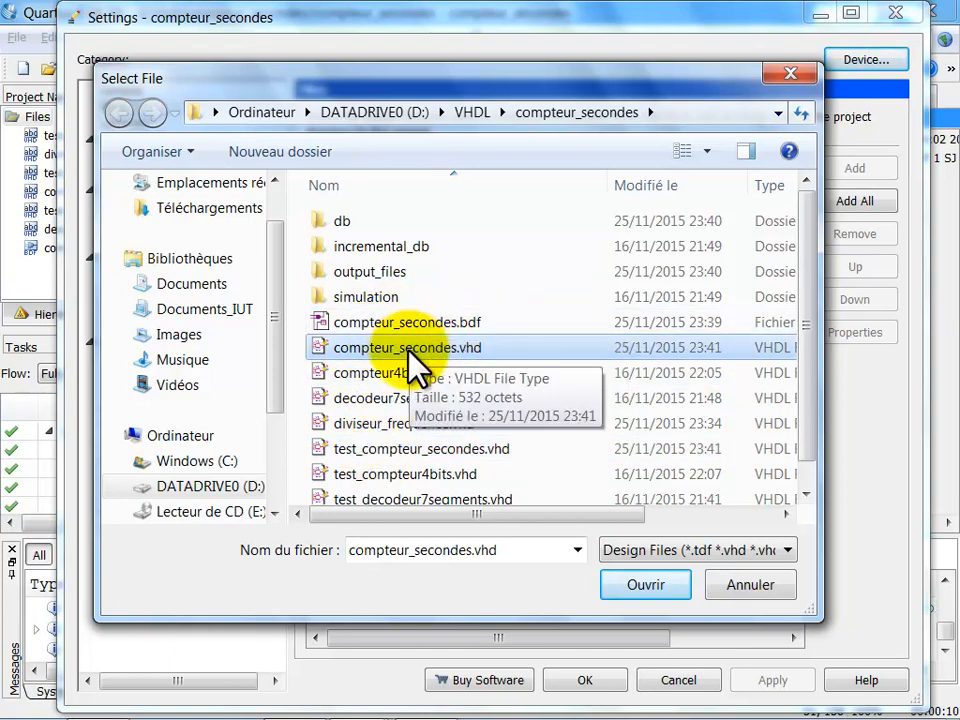
key(Delete)
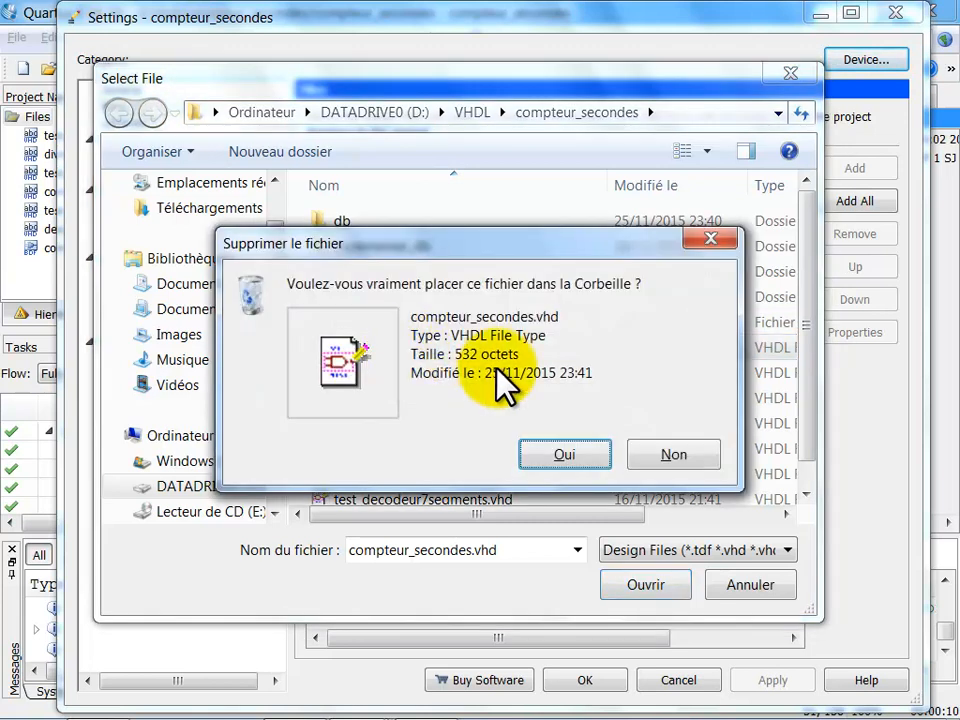
click(556, 450)
Add test_compteur_secondes.vhd to the project's design files and accept the settings
click(410, 424)
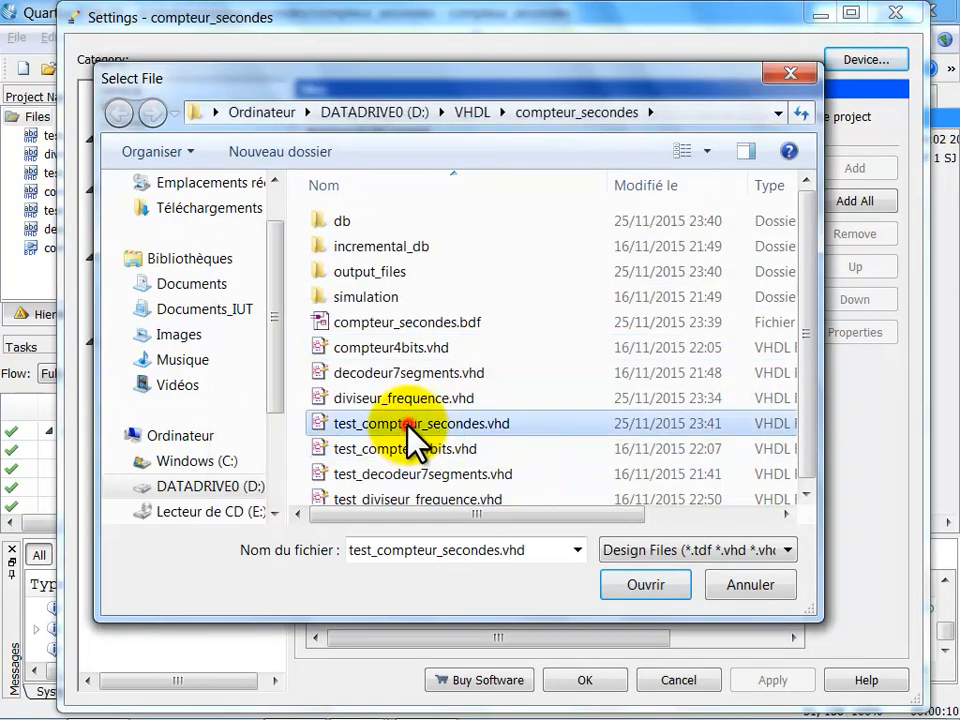
click(640, 588)
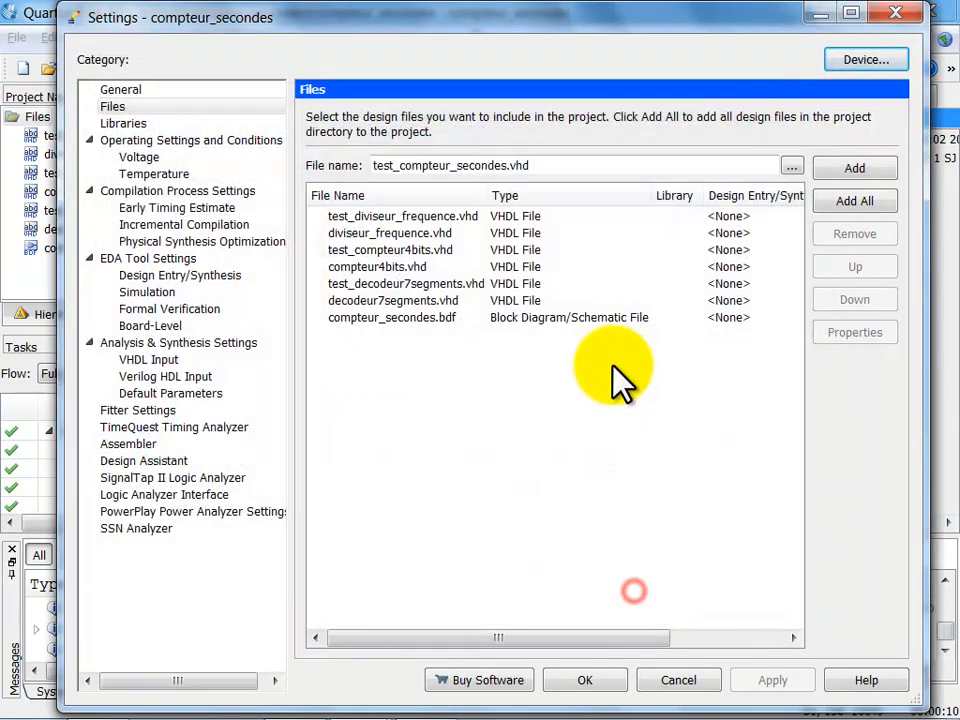
click(846, 172)
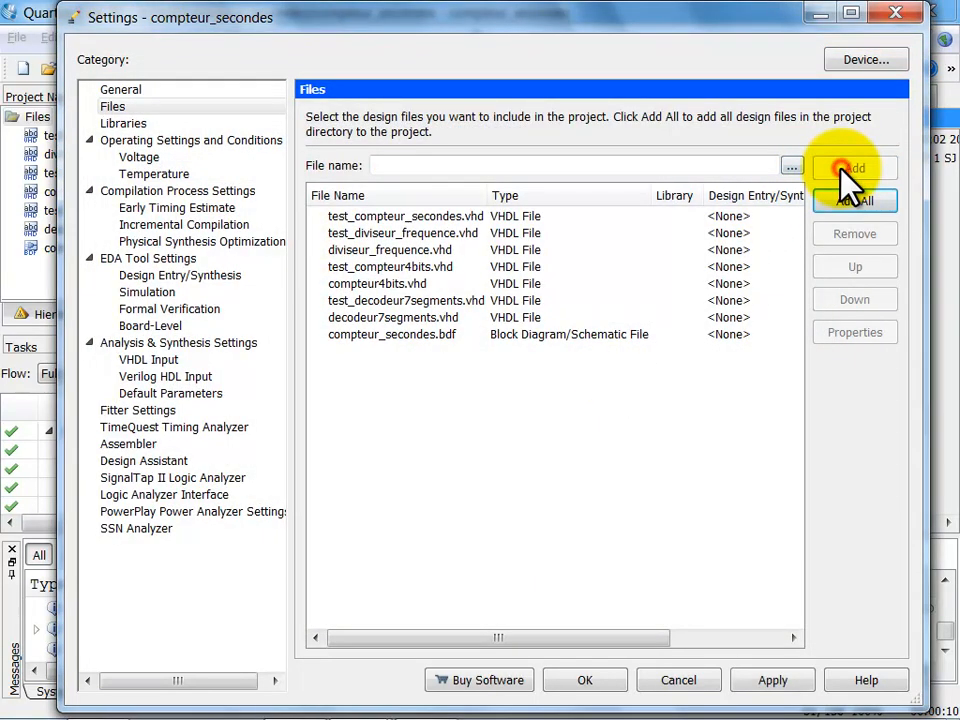
click(587, 680)
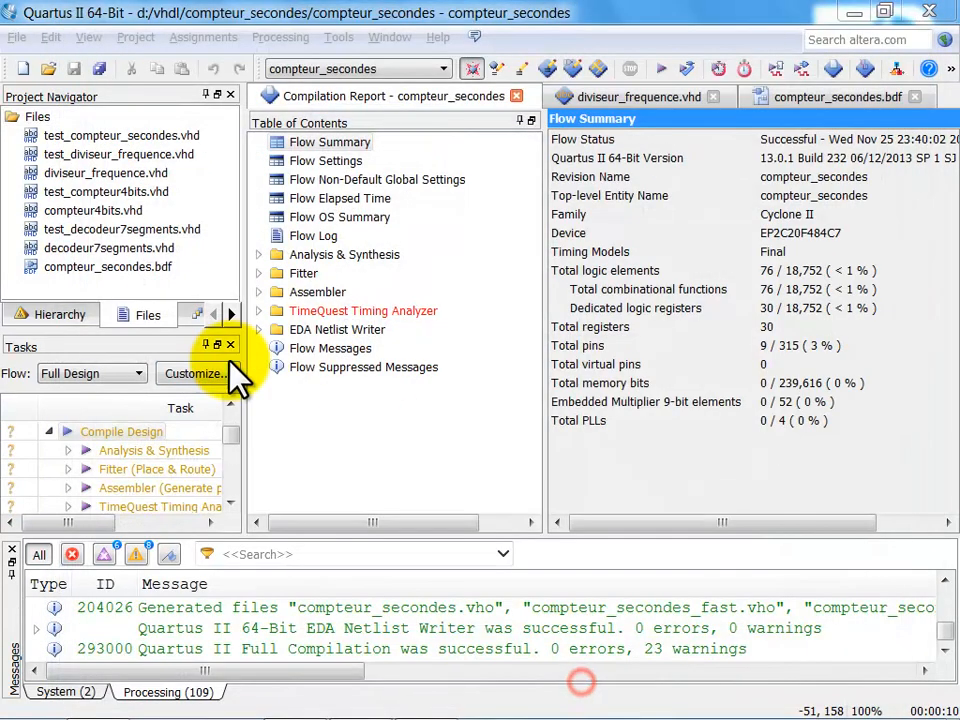
Open test_compteur_secondes.vhd and set both wait times in the clk process to 10ns
double_click(97, 137)
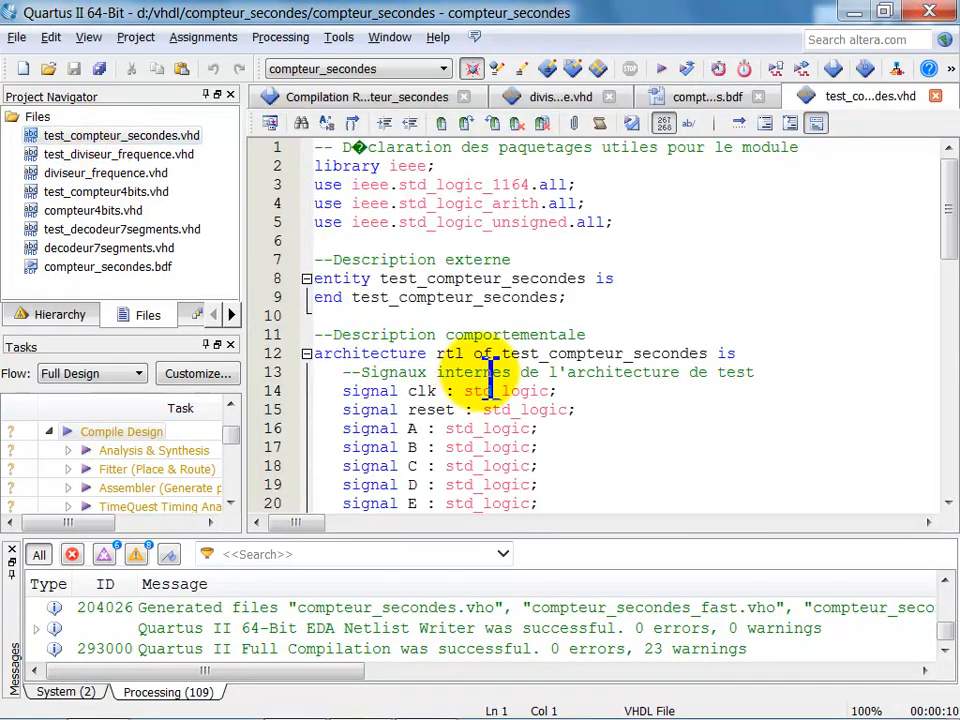
scroll(493, 370, down, 4)
scroll(493, 370, down, 11)
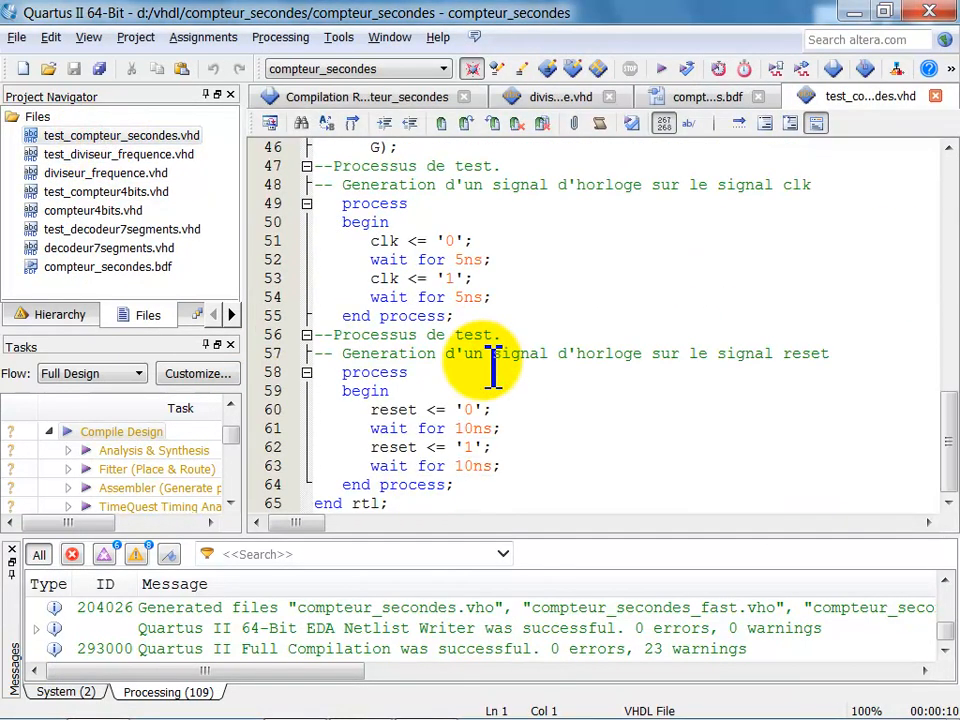
click(465, 259)
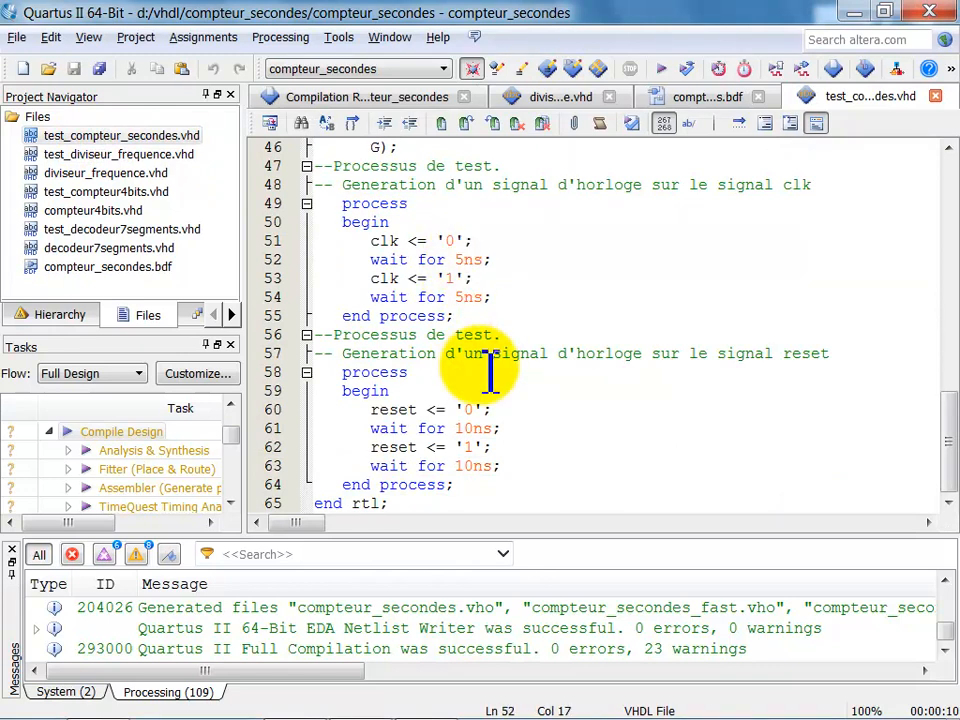
key(BackSpace)
text(10)
click(467, 298)
key(BackSpace)
text(10)
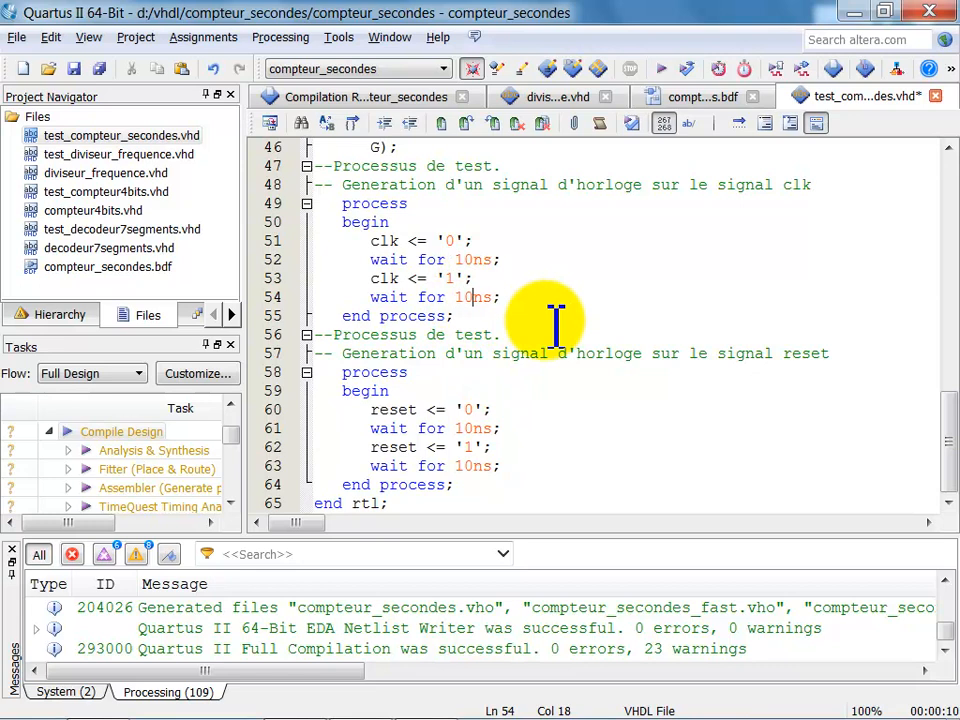
Reduce the last wait statement of the reset process to a plain "wait;" and save the file
click(493, 466)
key(BackSpace)
key(BackSpace)
key(BackSpace)
key(BackSpace)
key(BackSpace)
key(BackSpace)
key(BackSpace)
key(BackSpace)
key(BackSpace)
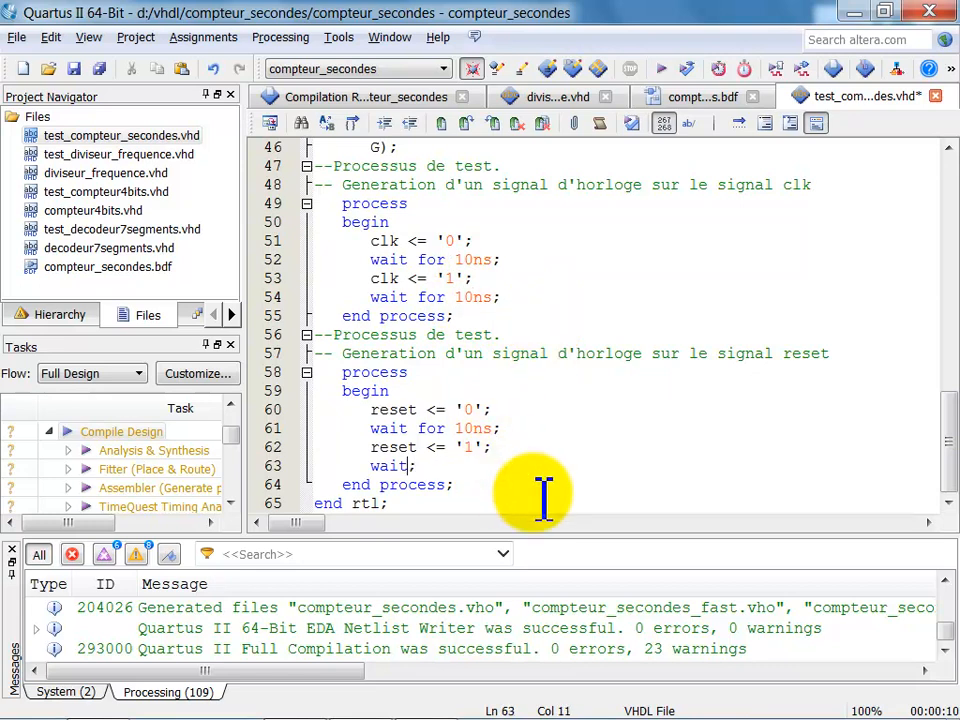
click(73, 68)
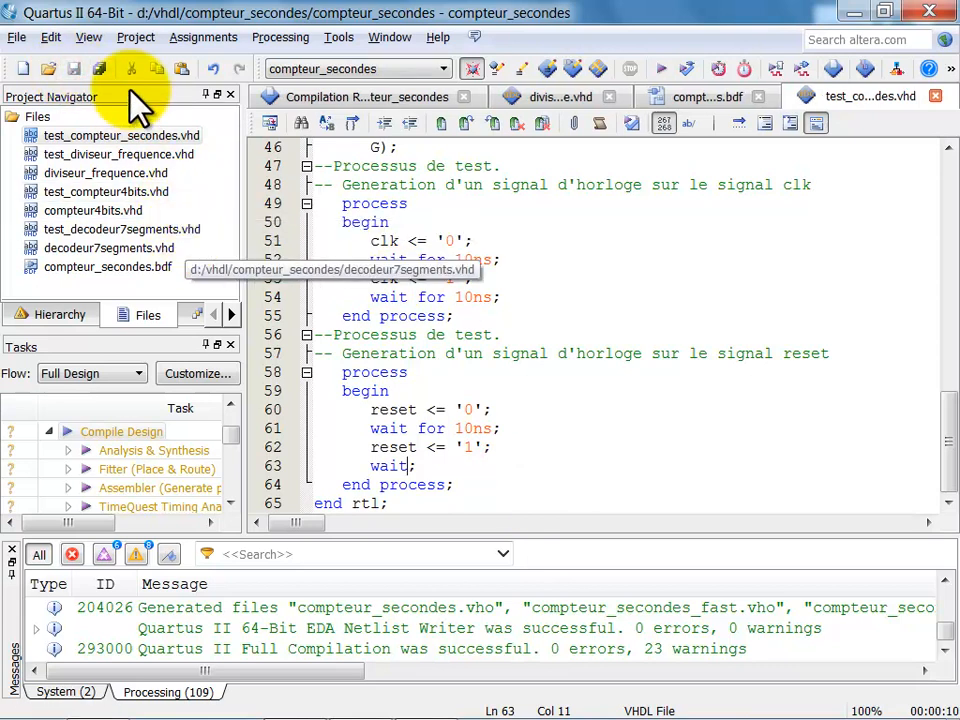
Create simulation test bench test_compteur_secondes with VHDL timing simulation, instance i1, end time 14 ms and file test_compteur_secondes.vhd
click(187, 40)
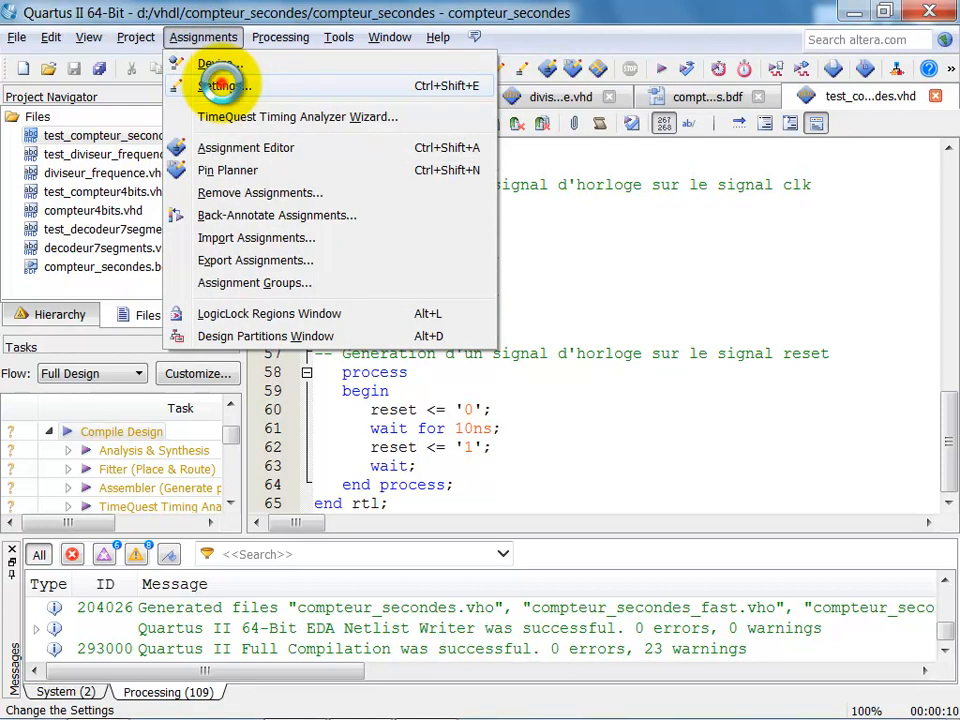
click(222, 85)
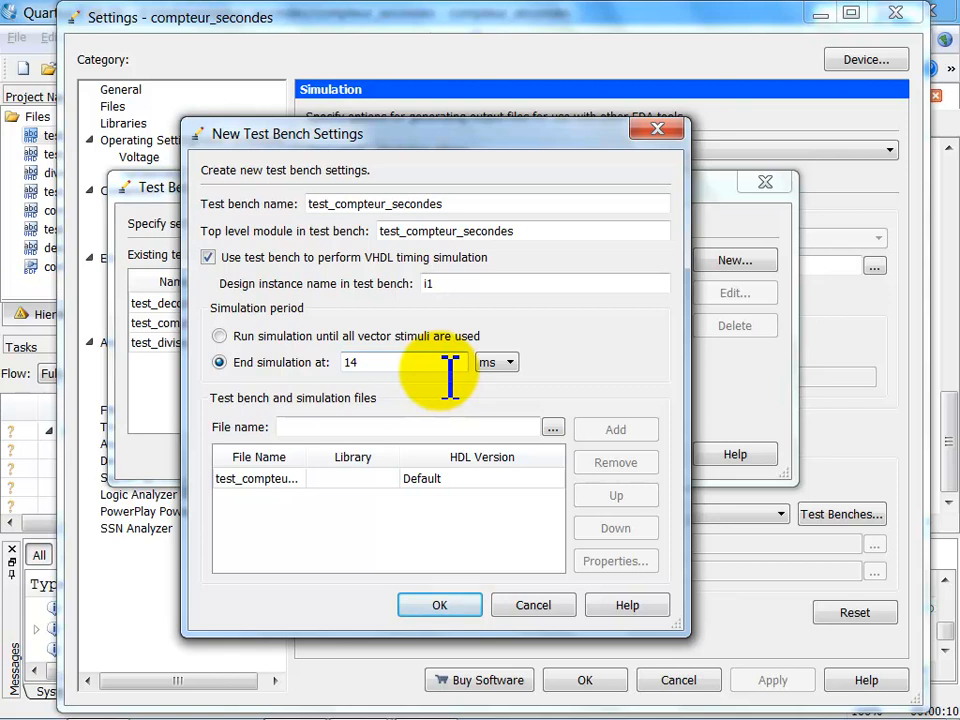
click(271, 481)
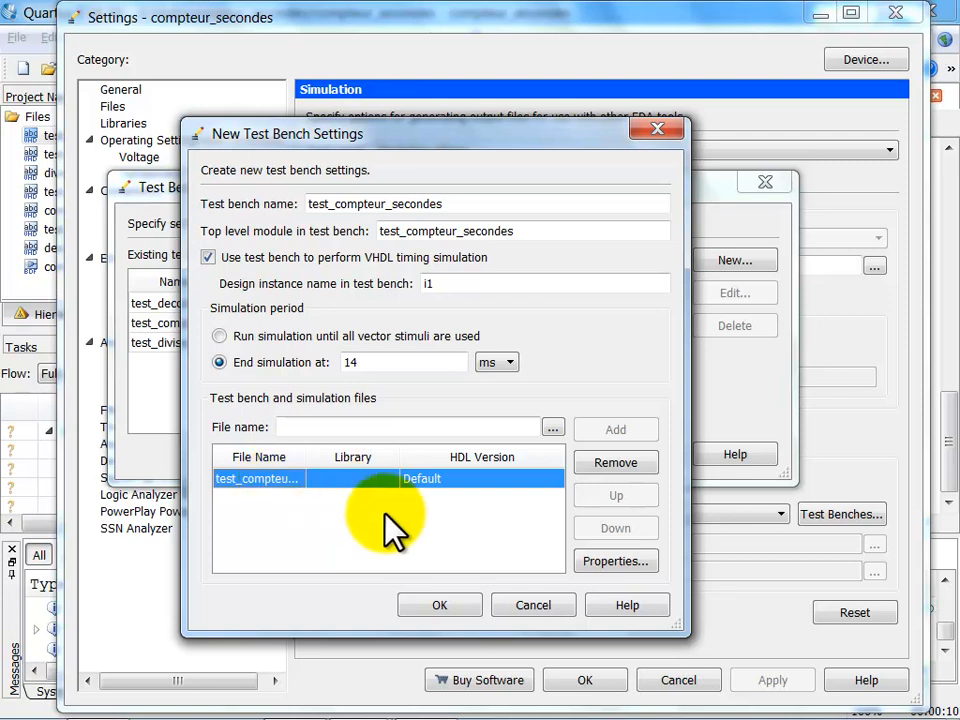
click(440, 605)
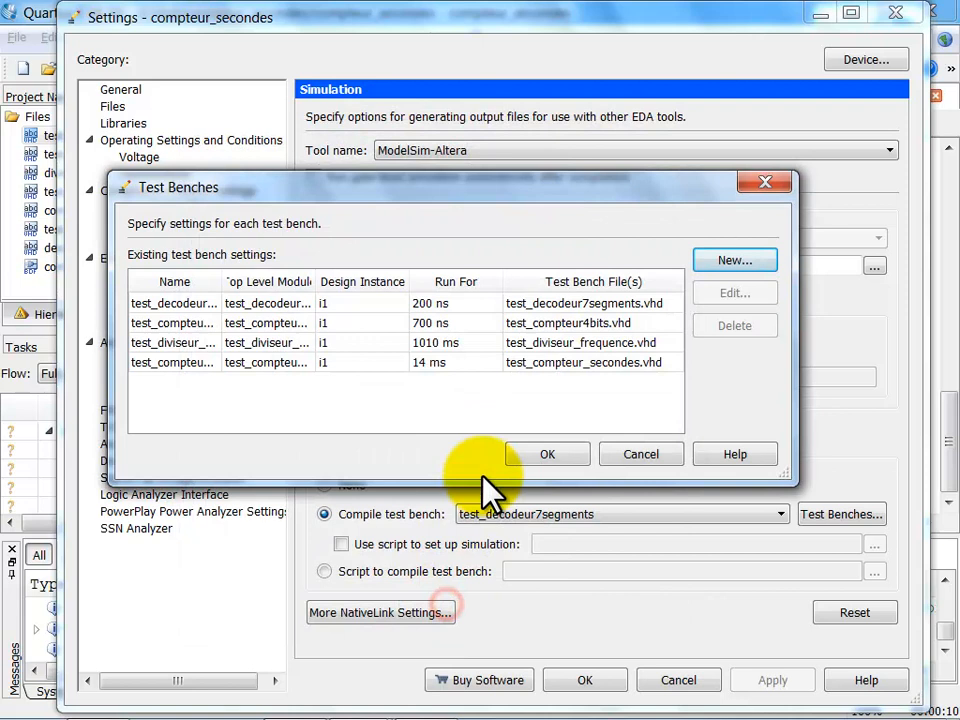
click(547, 454)
Choose test_compteur_secondes as the test bench to compile and accept the simulation settings
click(557, 516)
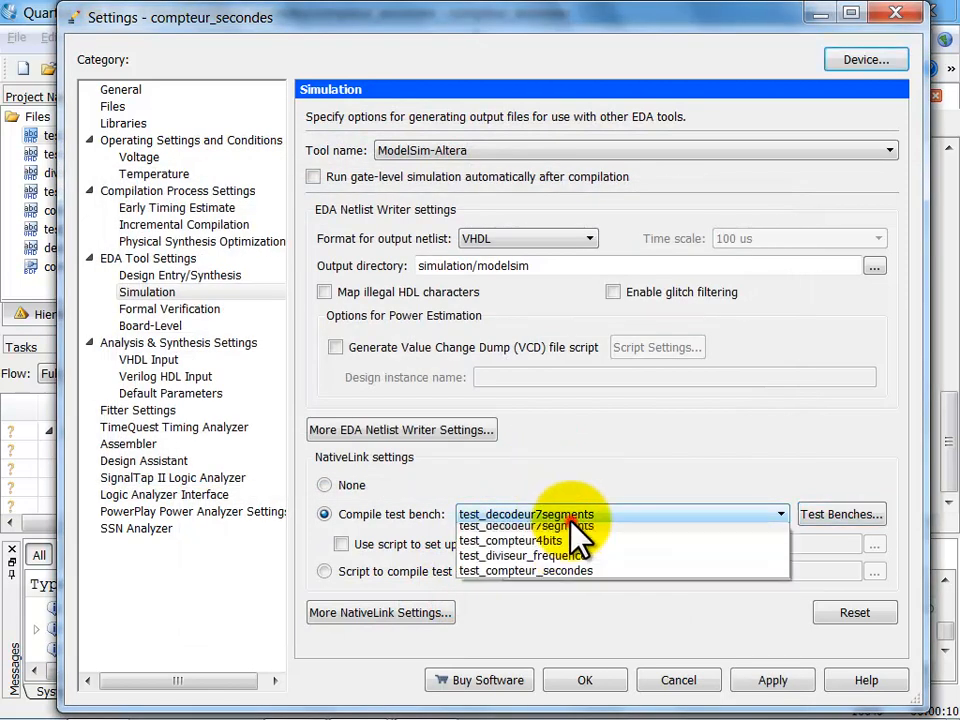
click(570, 580)
click(606, 680)
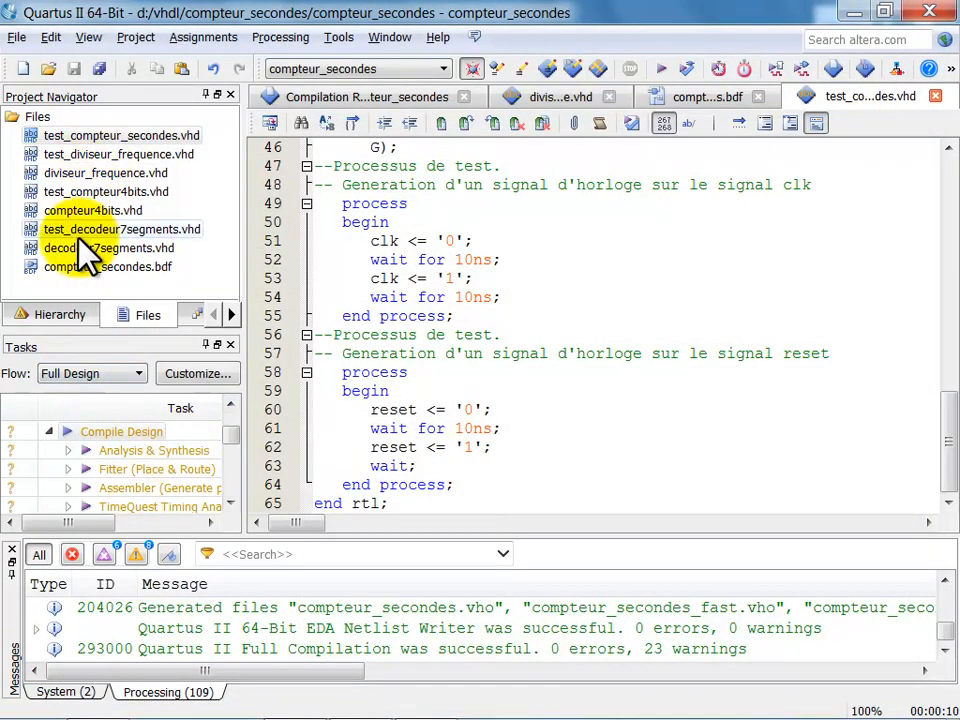
Check the compteur_secondes design hierarchy and run a full compilation of the design
click(58, 315)
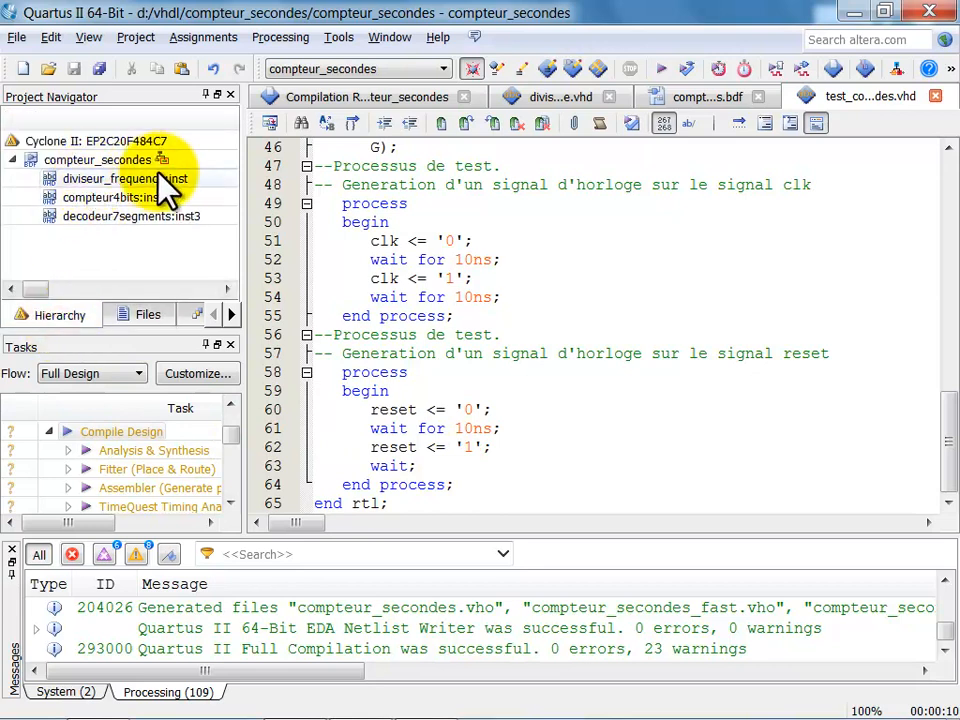
double_click(110, 433)
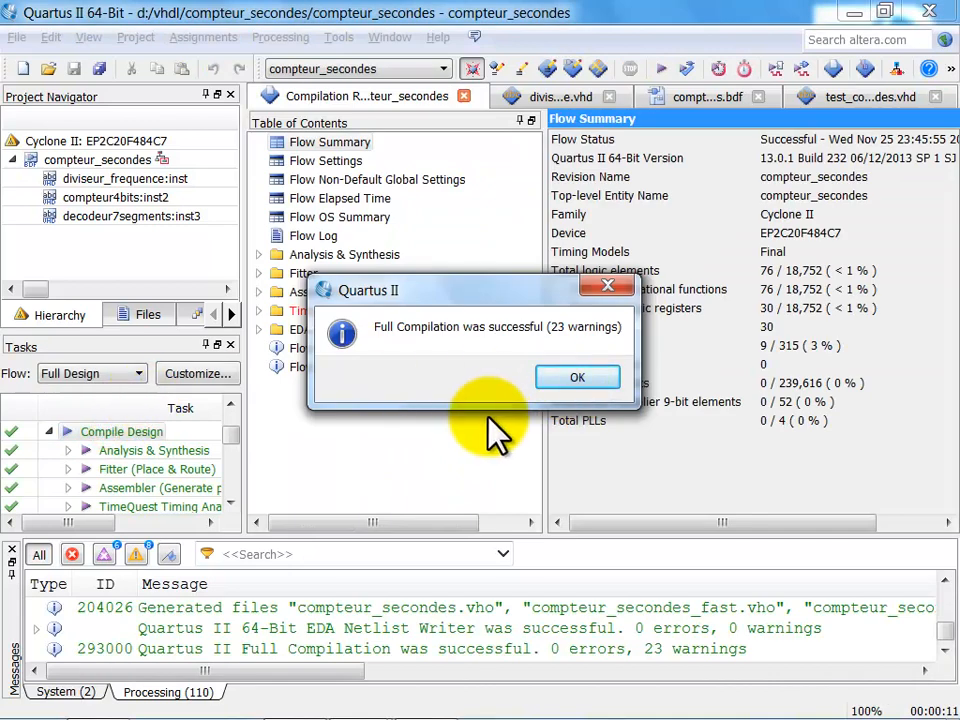
click(595, 377)
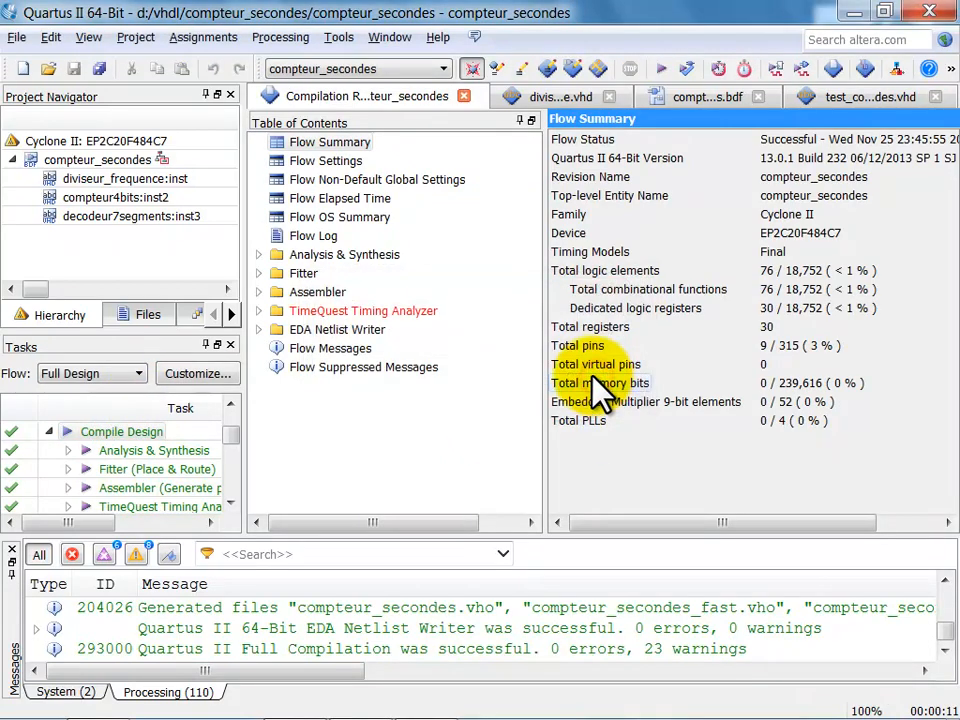
Run the gate-level simulation with the Slow Model timing model and minimize ModelSim while it runs
click(806, 70)
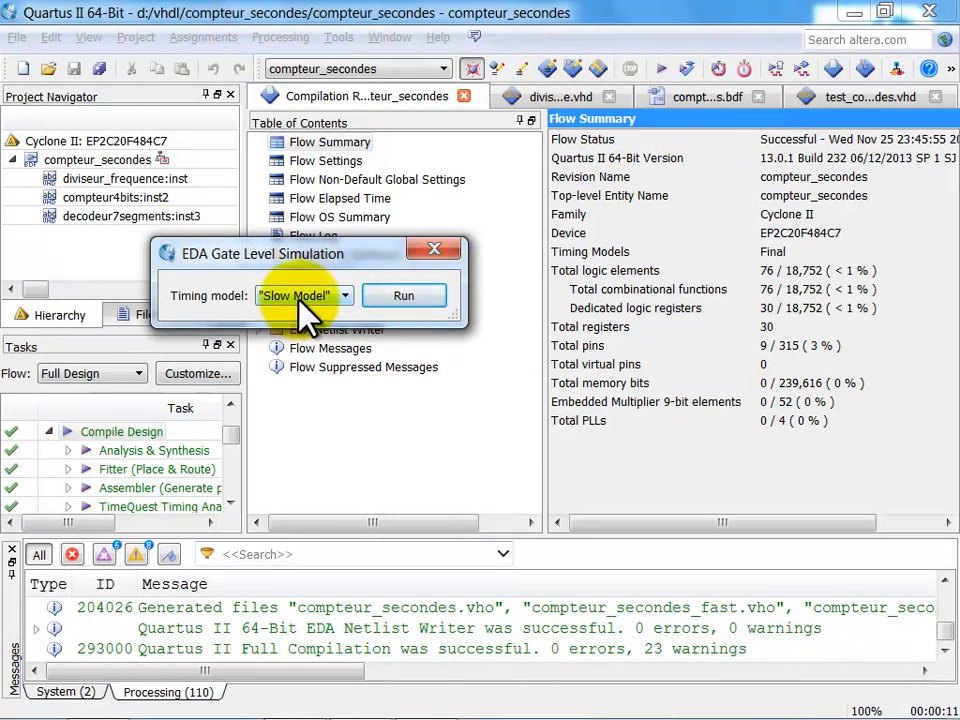
click(396, 298)
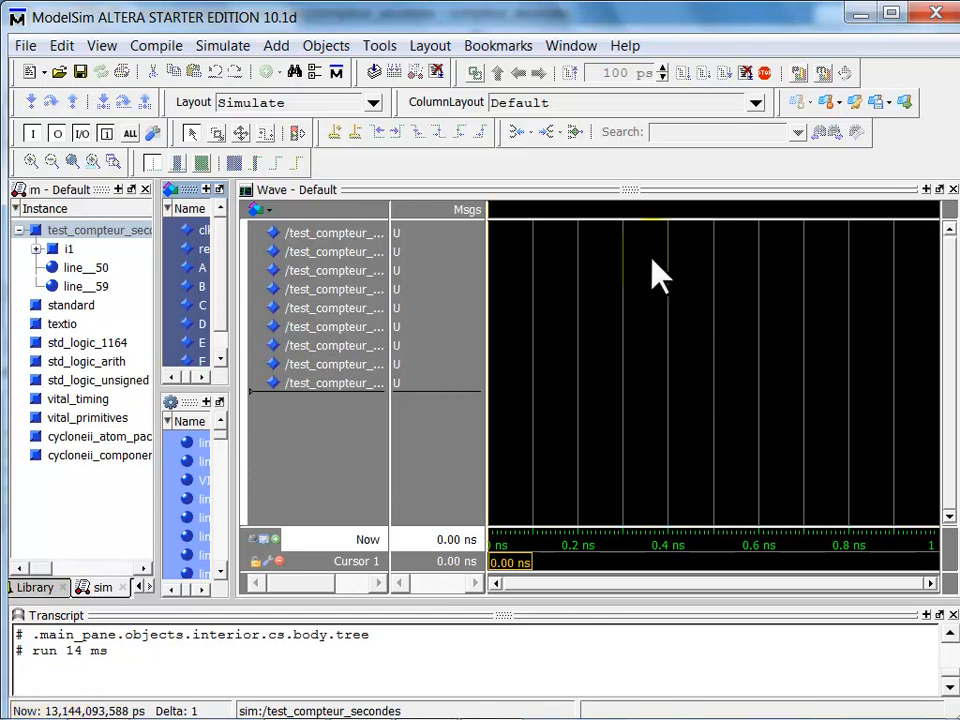
click(860, 13)
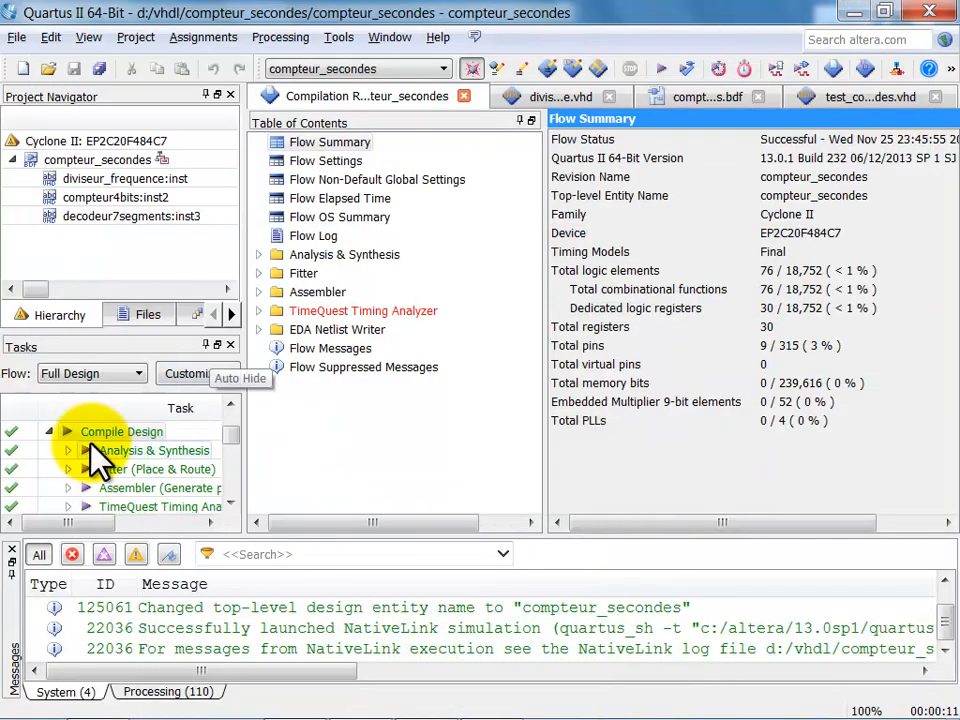
Open diviseur_frequence.vhd and shorten the cpt comparison limit in the synchronous section to 25000
click(124, 313)
double_click(105, 173)
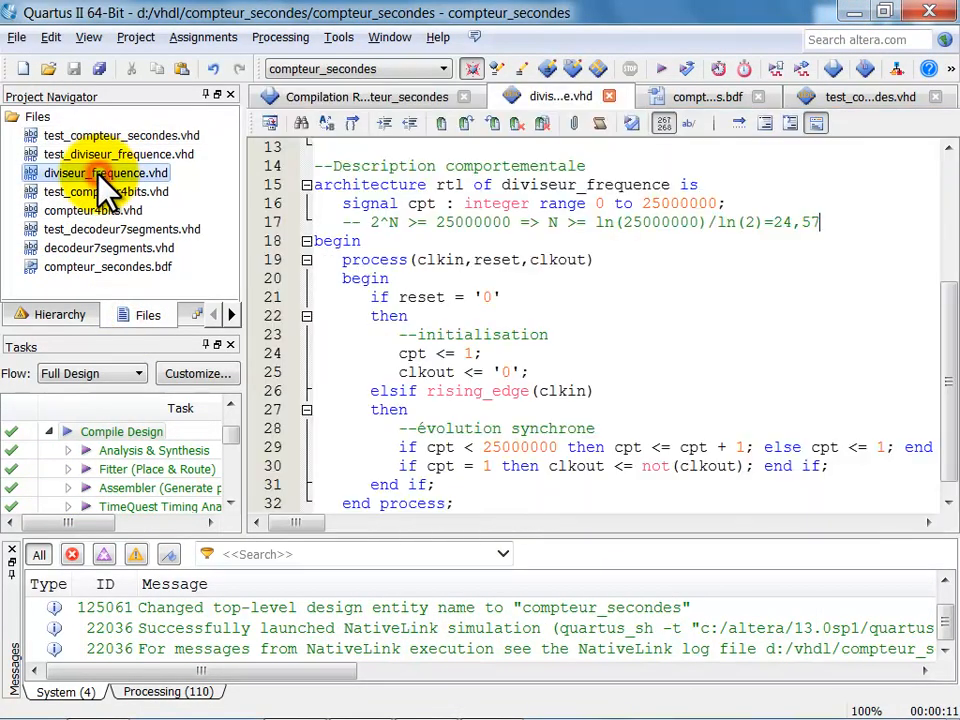
click(561, 449)
key(BackSpace)
key(BackSpace)
key(BackSpace)
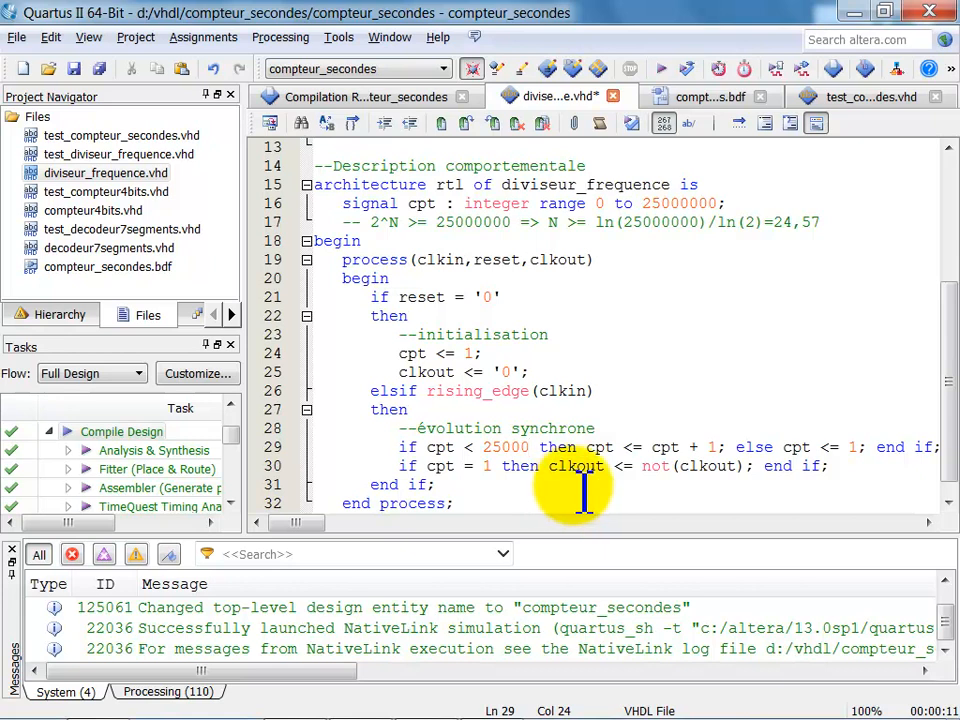
Recompile the full design, saving the modified diviseur_frequence.vhd
click(115, 431)
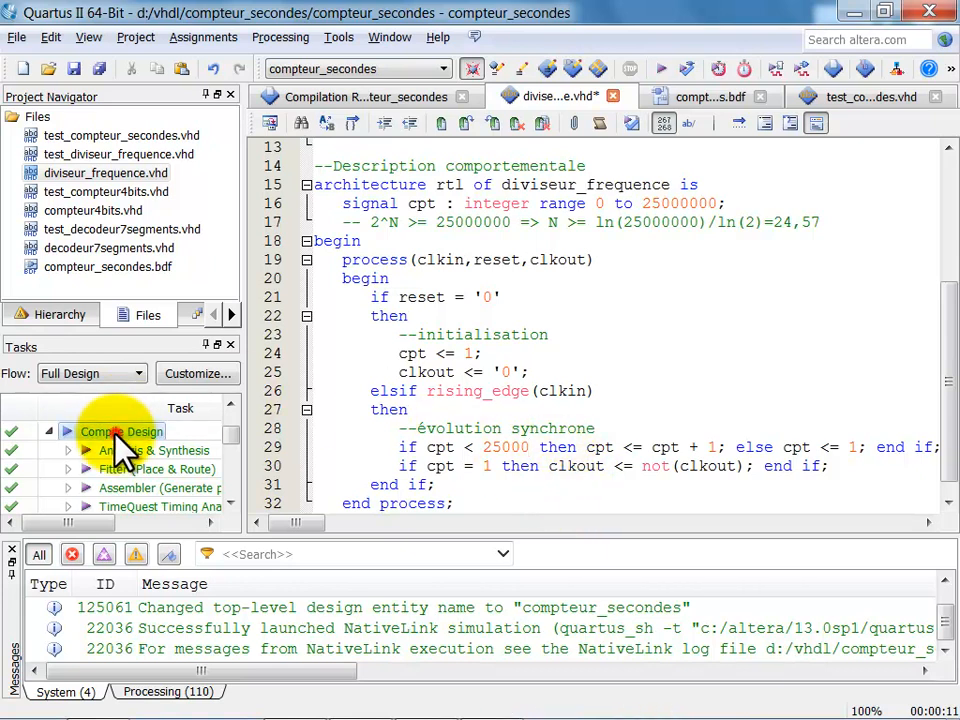
click(560, 380)
click(470, 384)
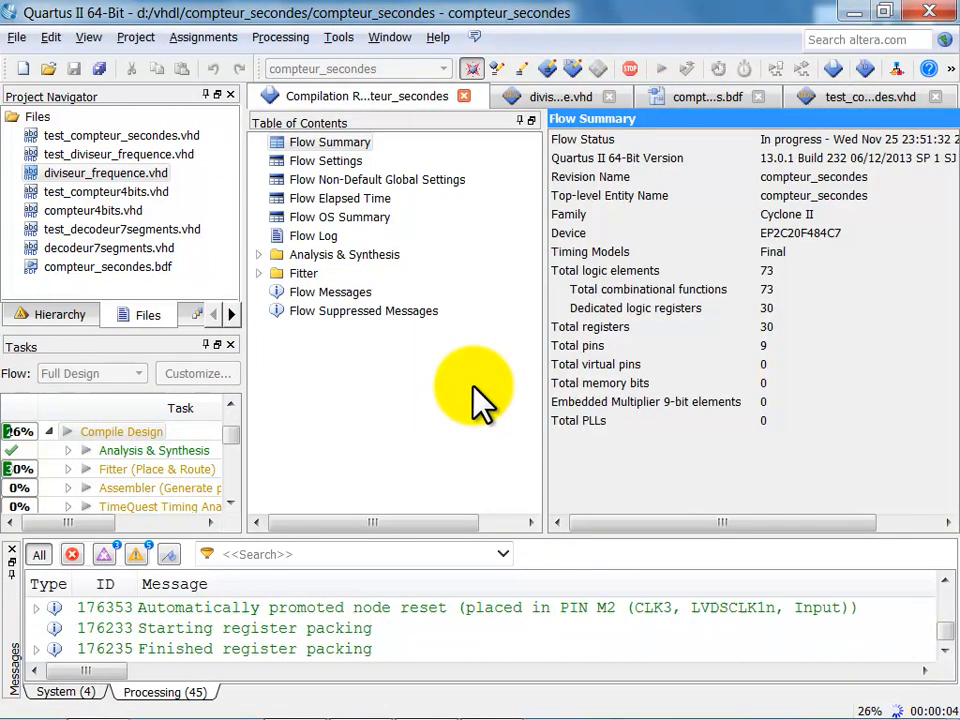
Switch to ModelSim, inspect the waveforms over the whole simulation period and quit ModelSim
mouse_move(356, 716)
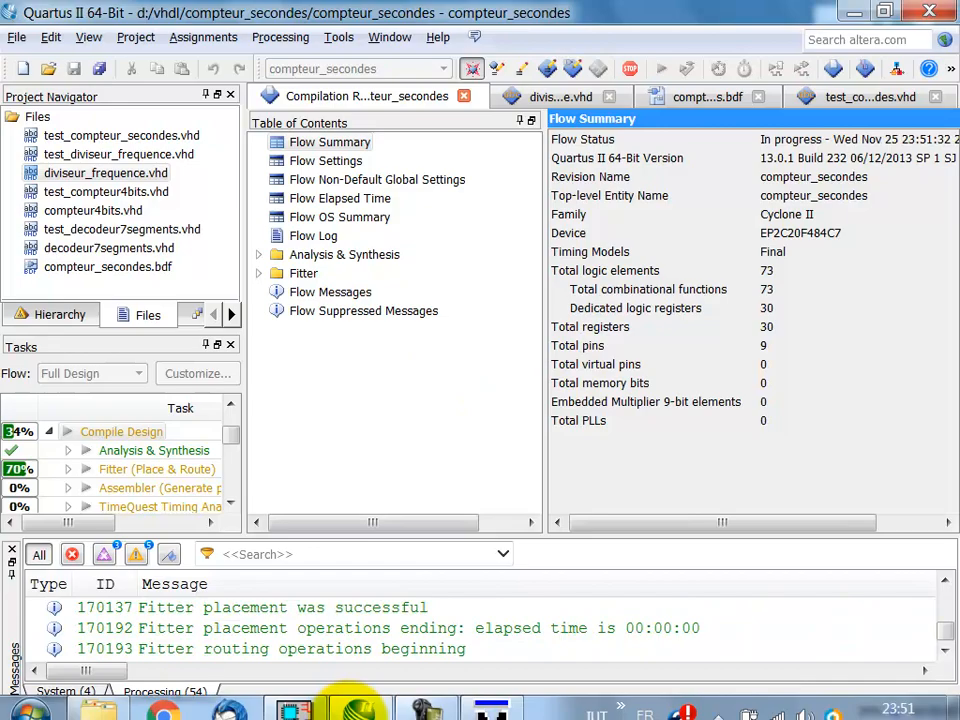
click(494, 696)
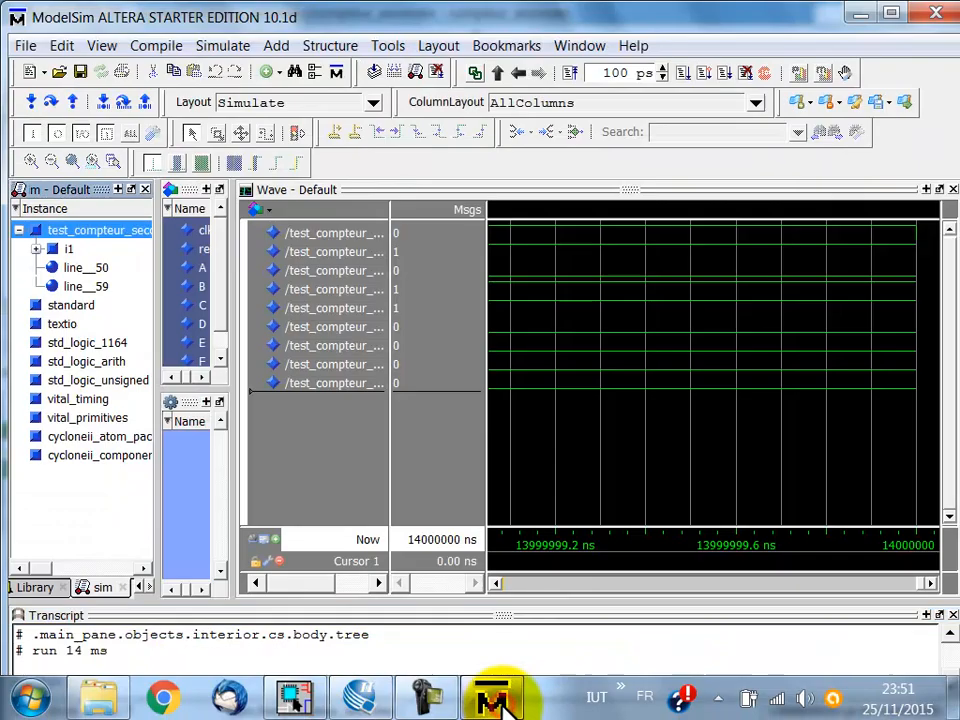
click(613, 446)
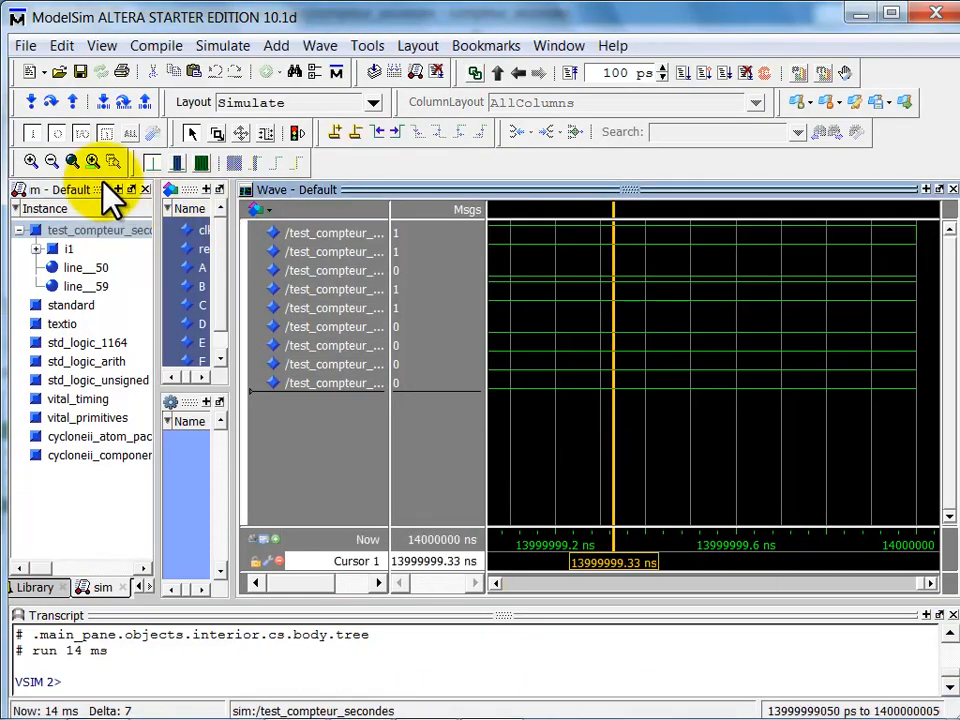
click(72, 161)
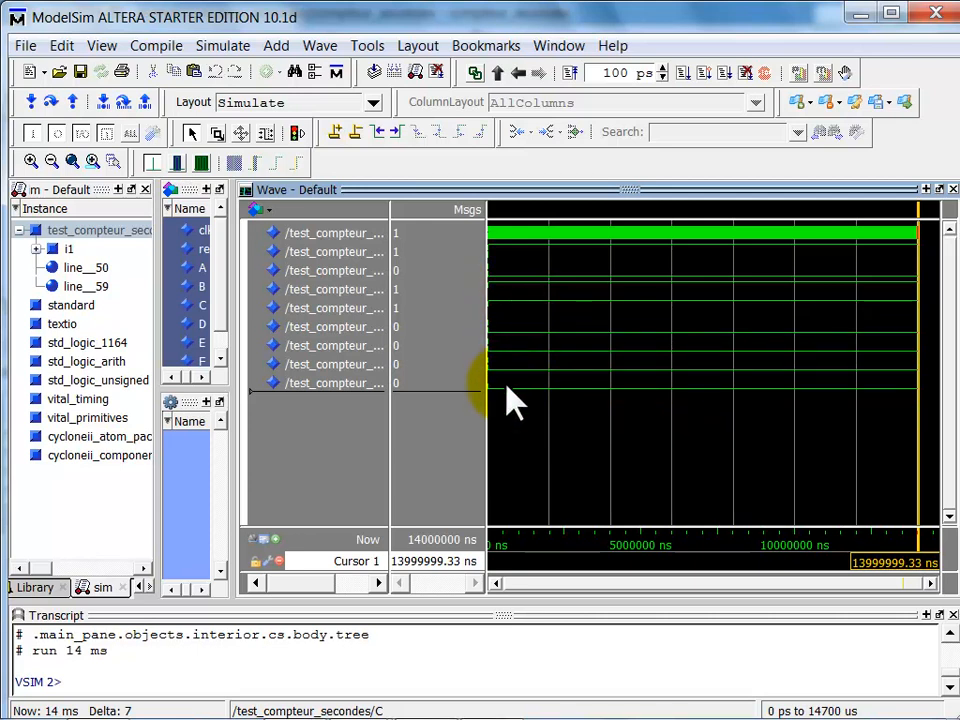
mouse_move(507, 387)
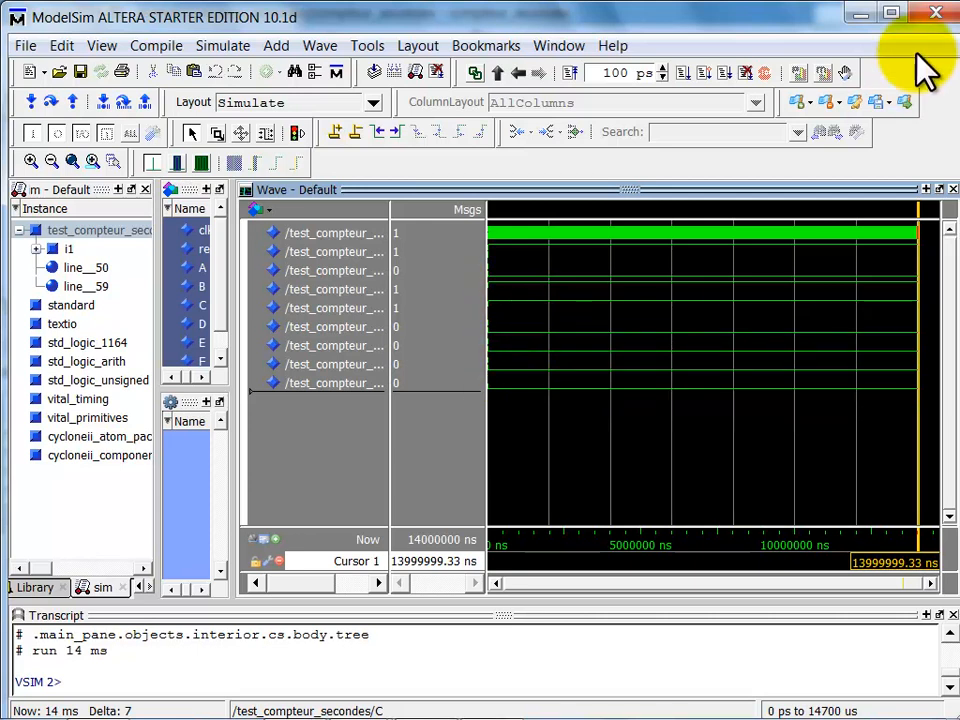
click(937, 13)
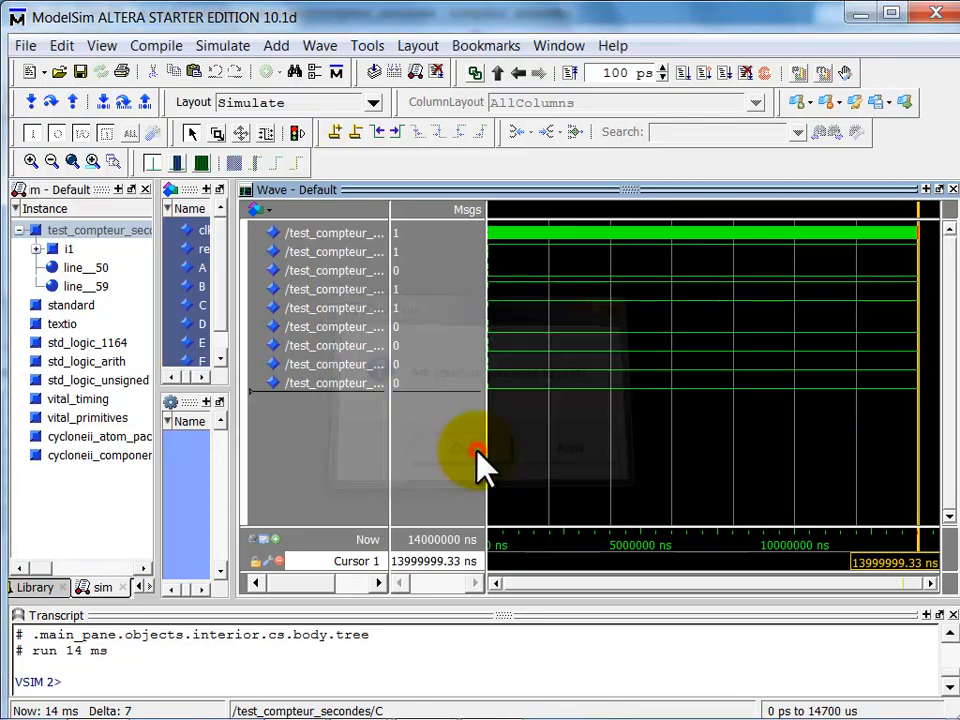
click(474, 446)
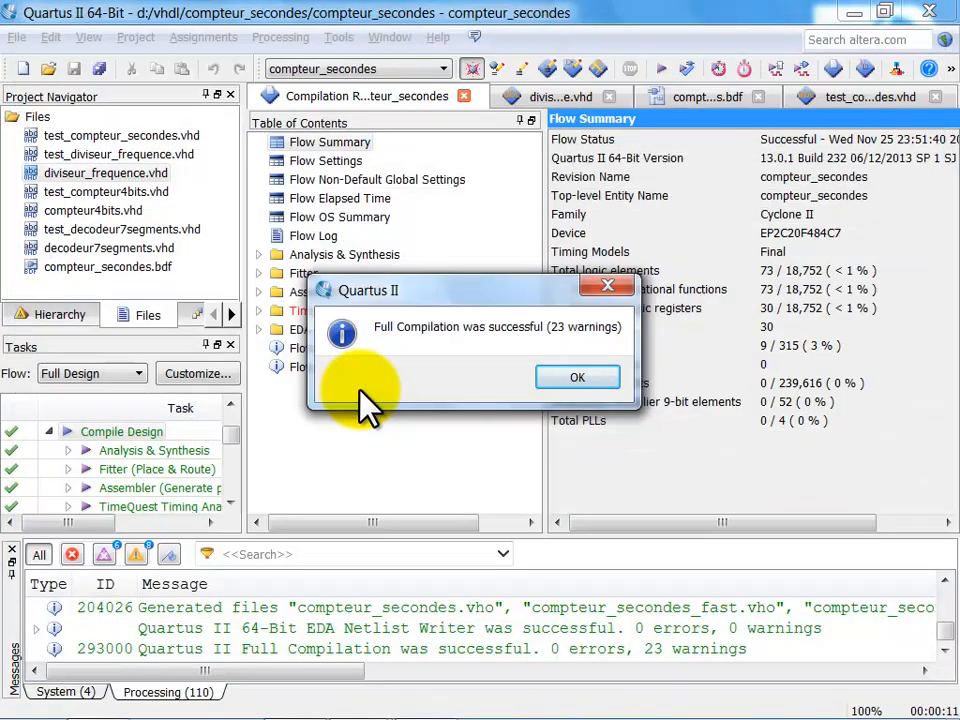
Return to Quartus II, dismiss the compilation notice and rerun the gate-level simulation with the selected timing model
click(580, 380)
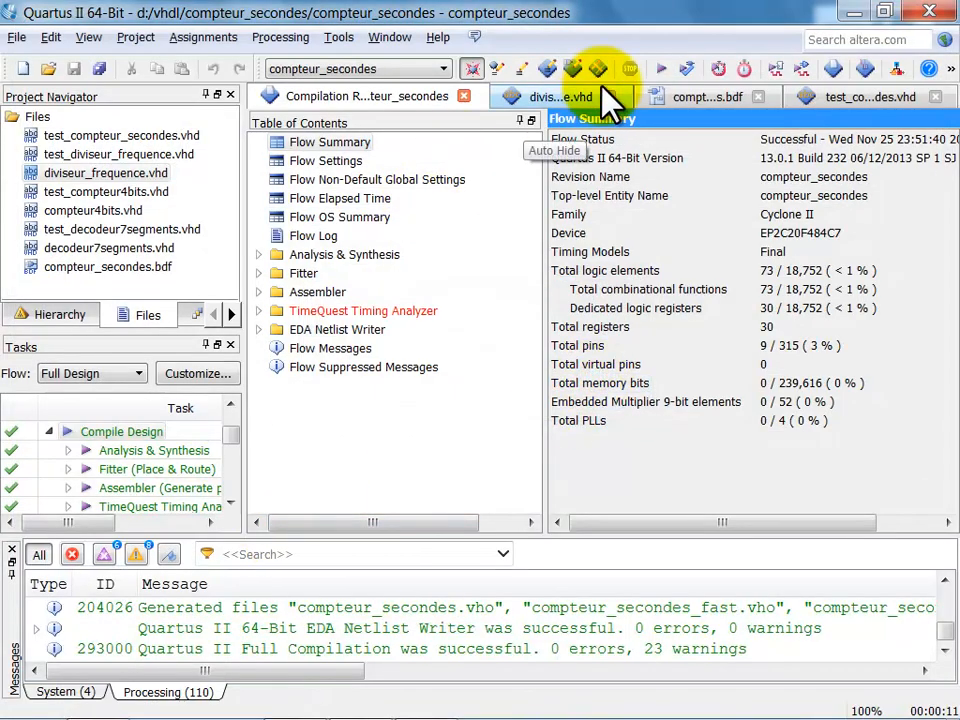
click(804, 69)
click(424, 306)
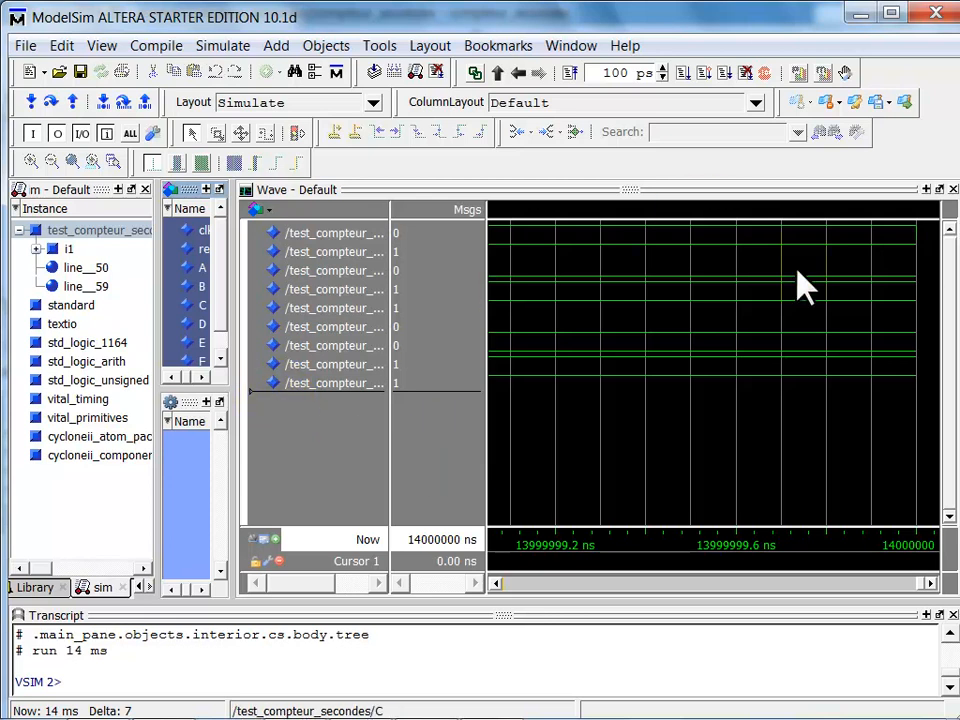
Examine the output signals A to G across the full 14 ms simulation in the waveform view
click(410, 190)
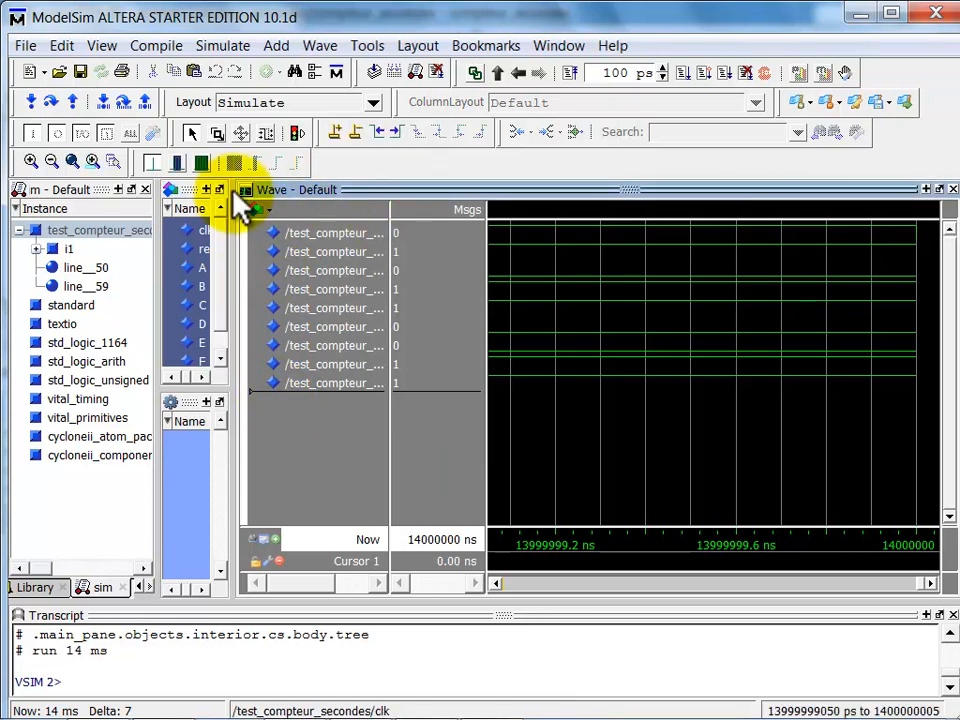
click(72, 161)
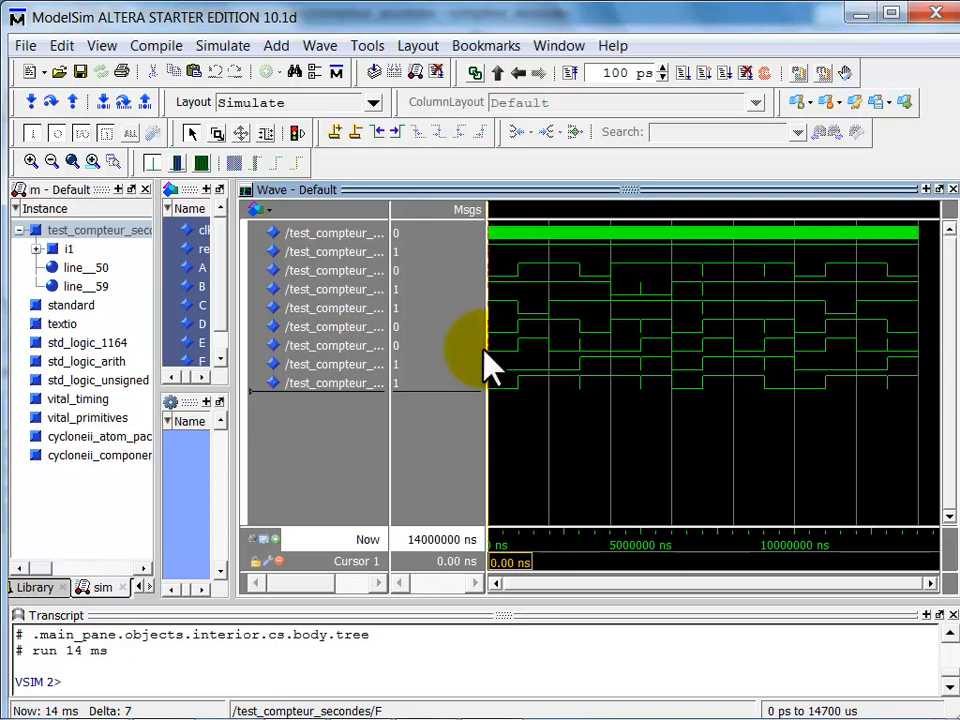
mouse_move(585, 373)
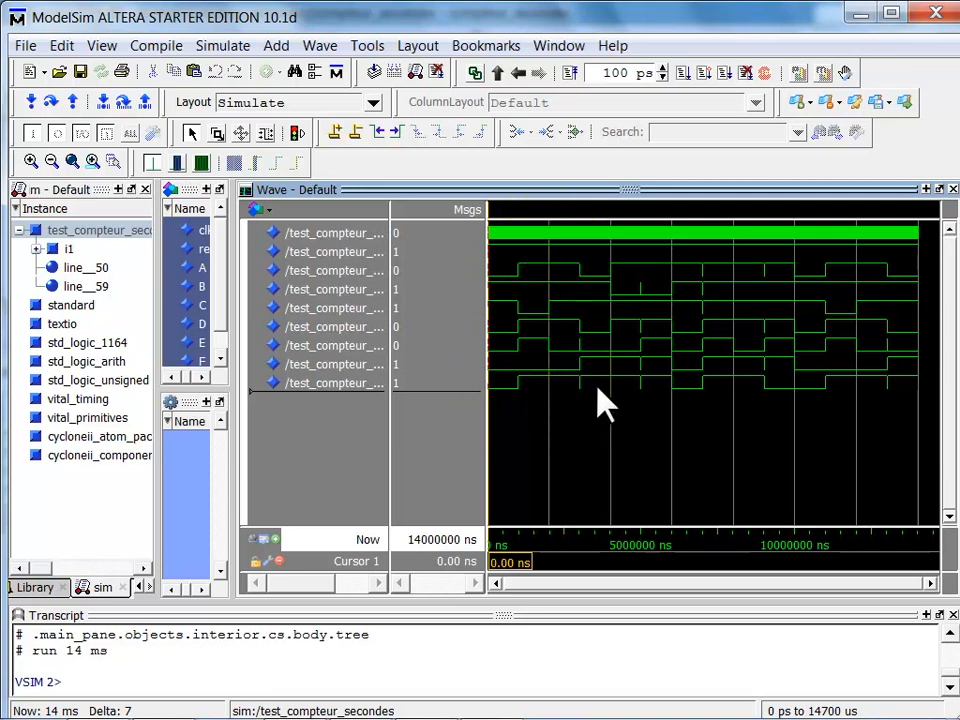
mouse_move(598, 396)
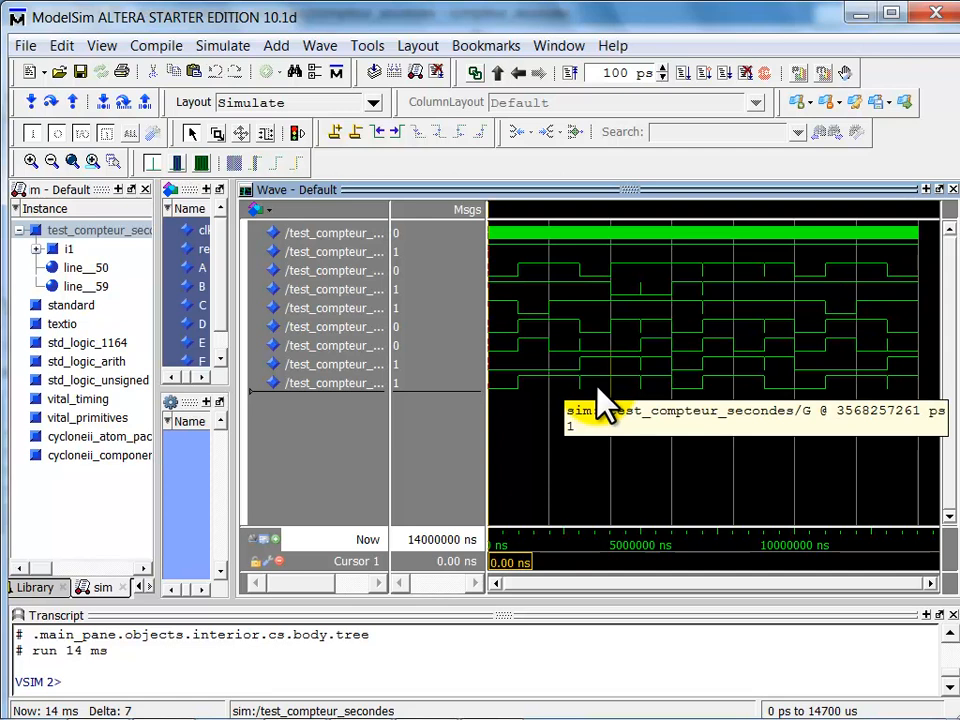